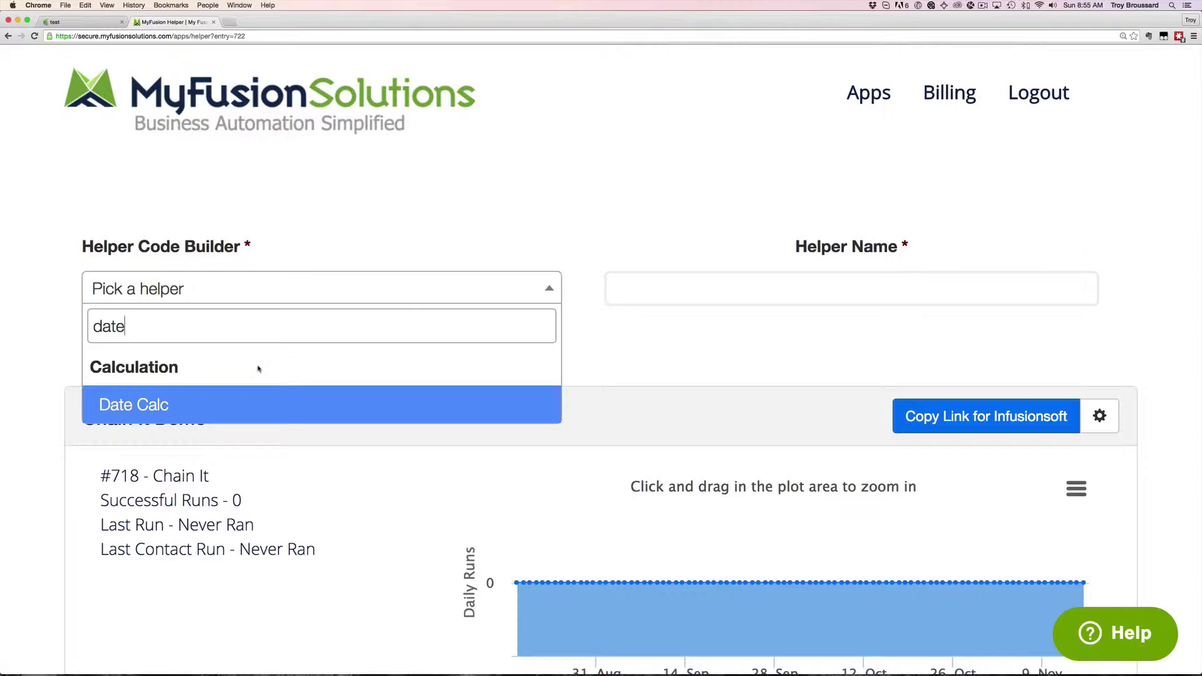
# Choose the Date Calc helper and name it 'Date Calc Example'
pyautogui.click(219, 414)
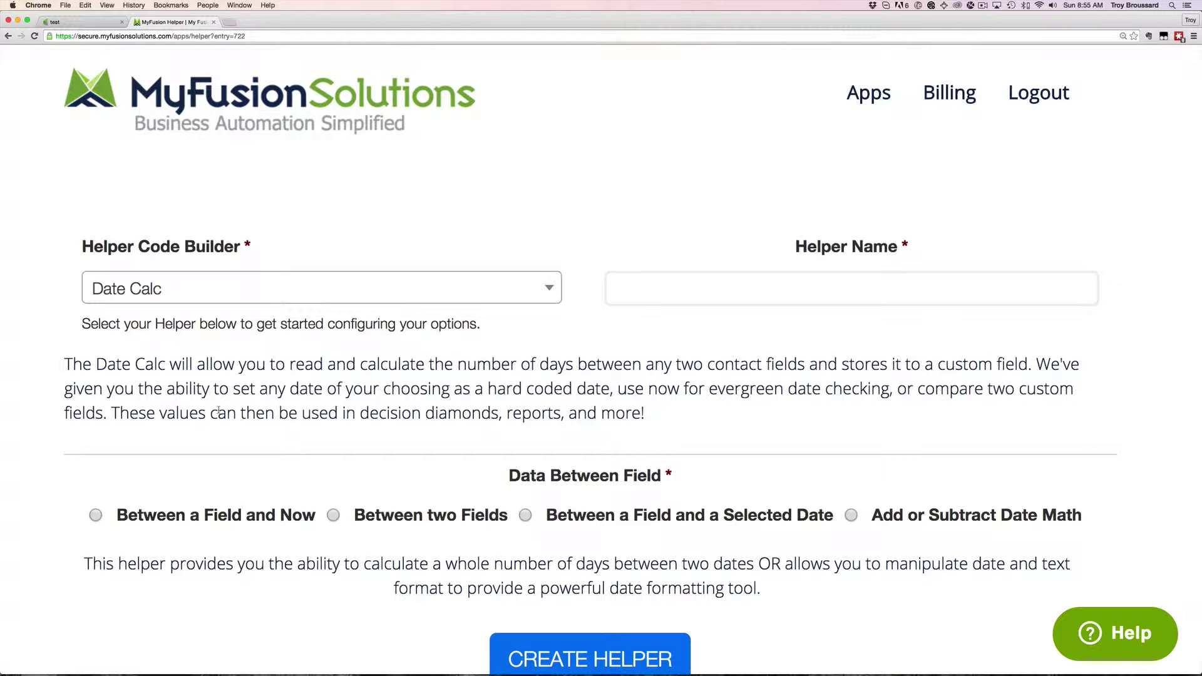
pyautogui.click(683, 303)
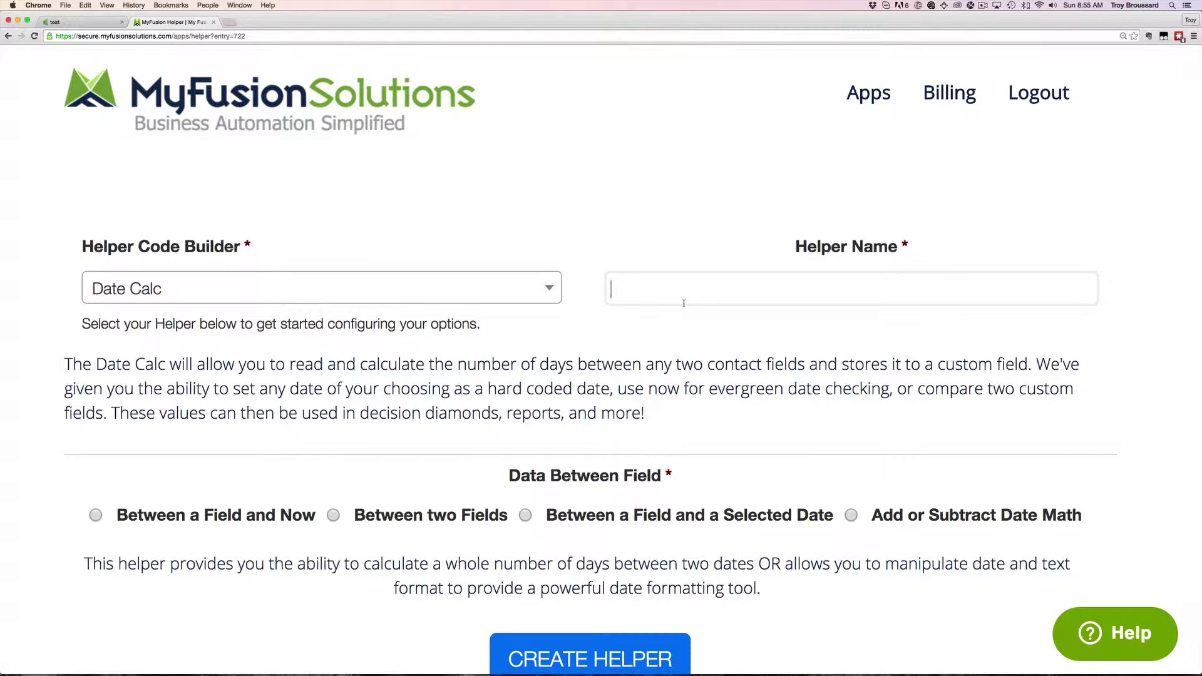
pyautogui.write('Date Cal')
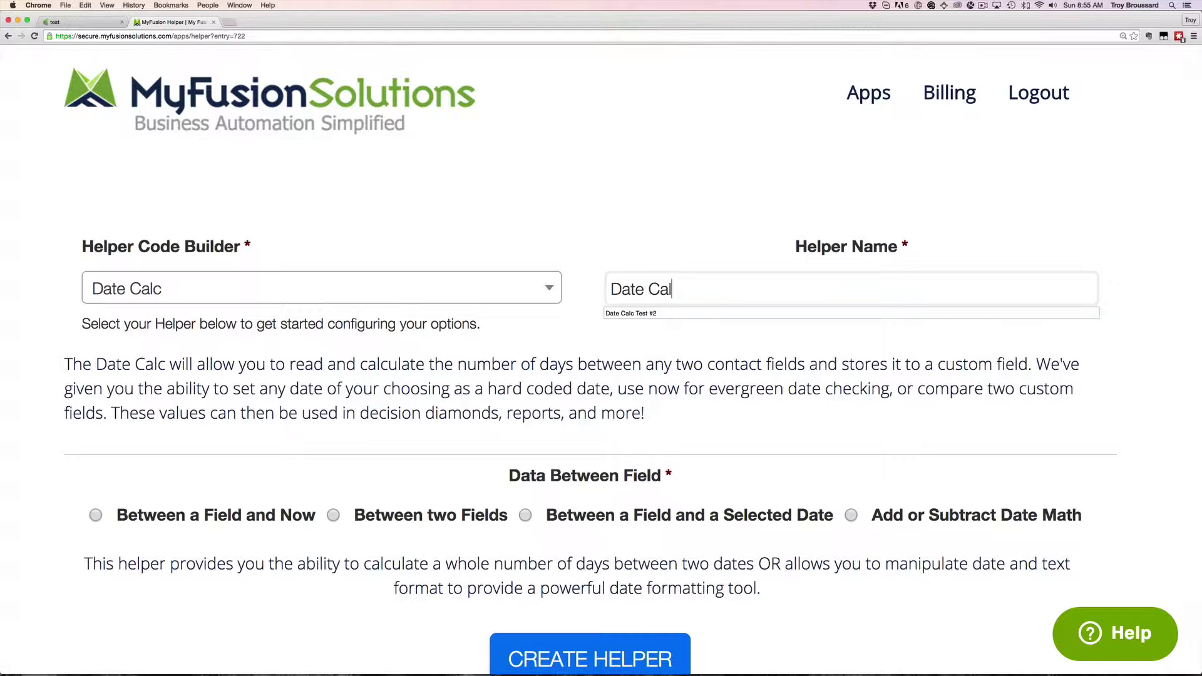
pyautogui.write('c Example')
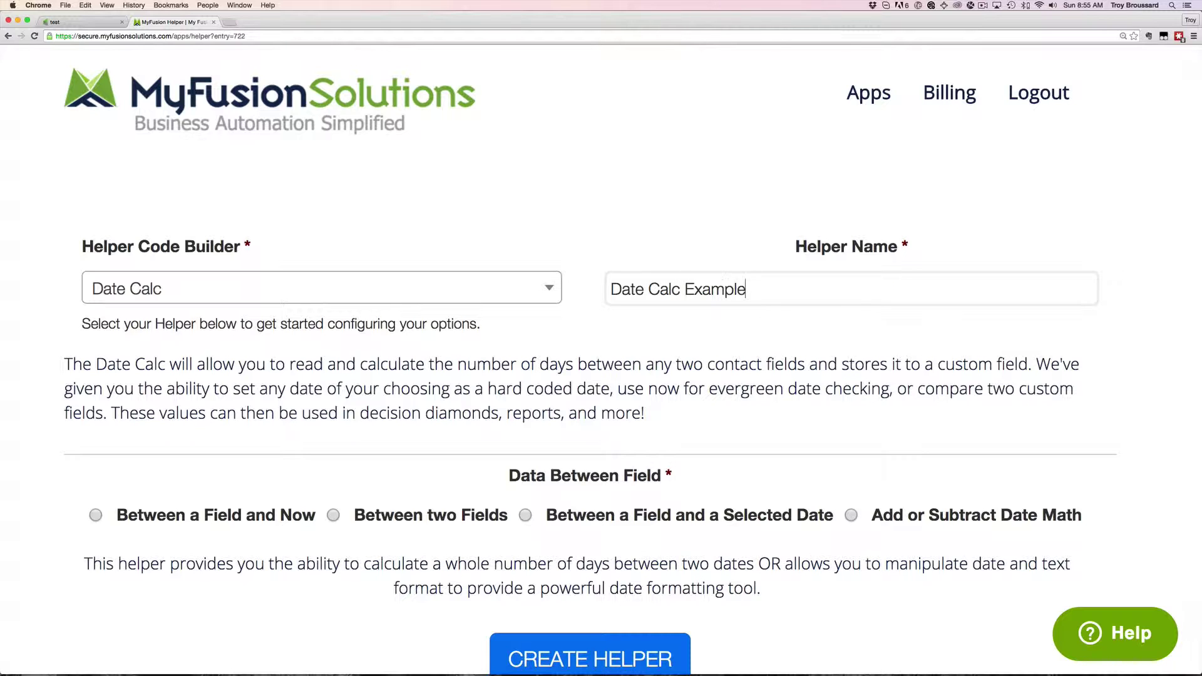
pyautogui.scroll(-1, 553, 362)
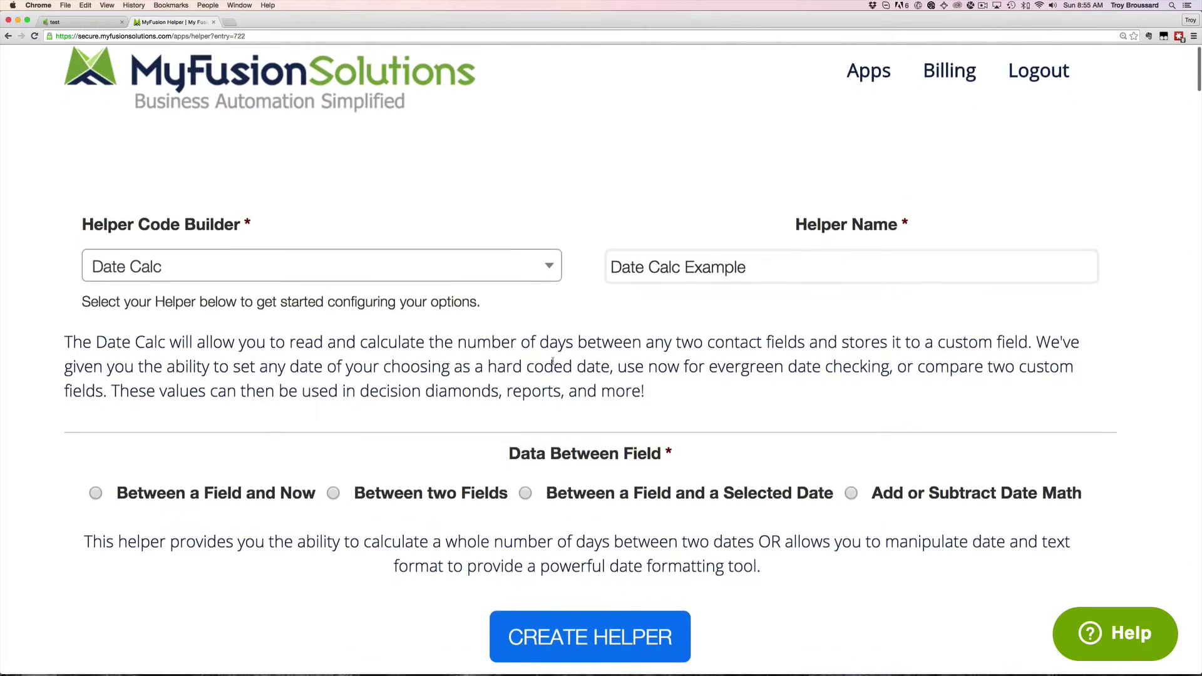
pyautogui.scroll(-5, 552, 361)
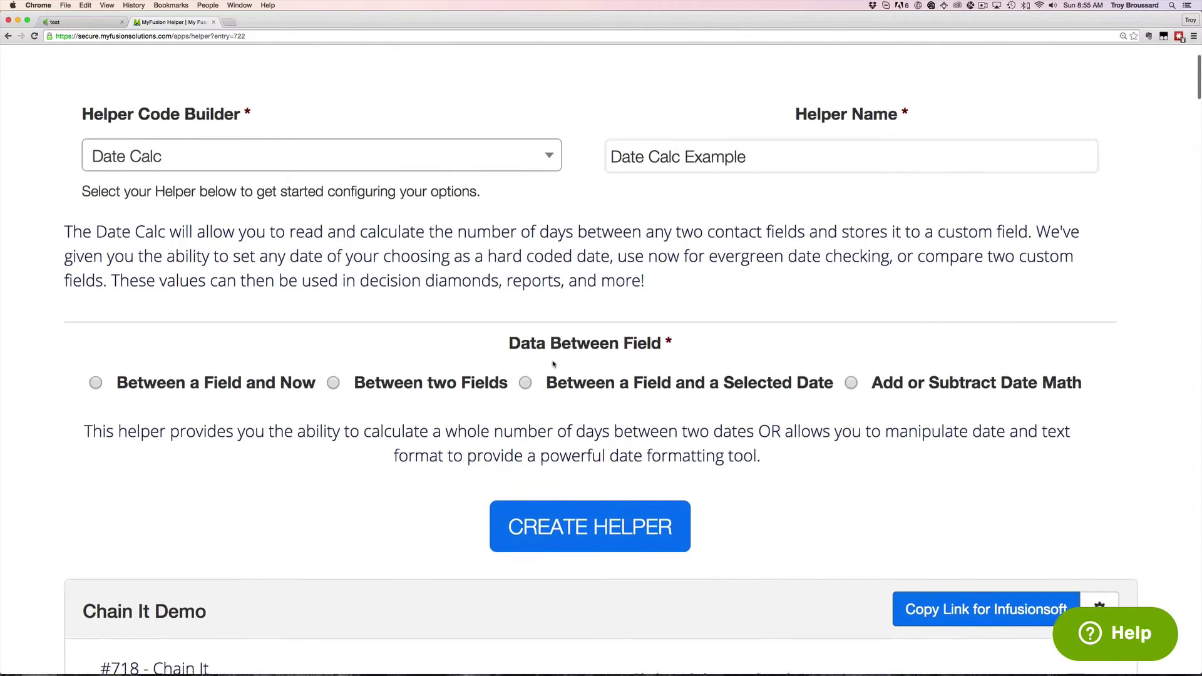
pyautogui.scroll(-2, 553, 363)
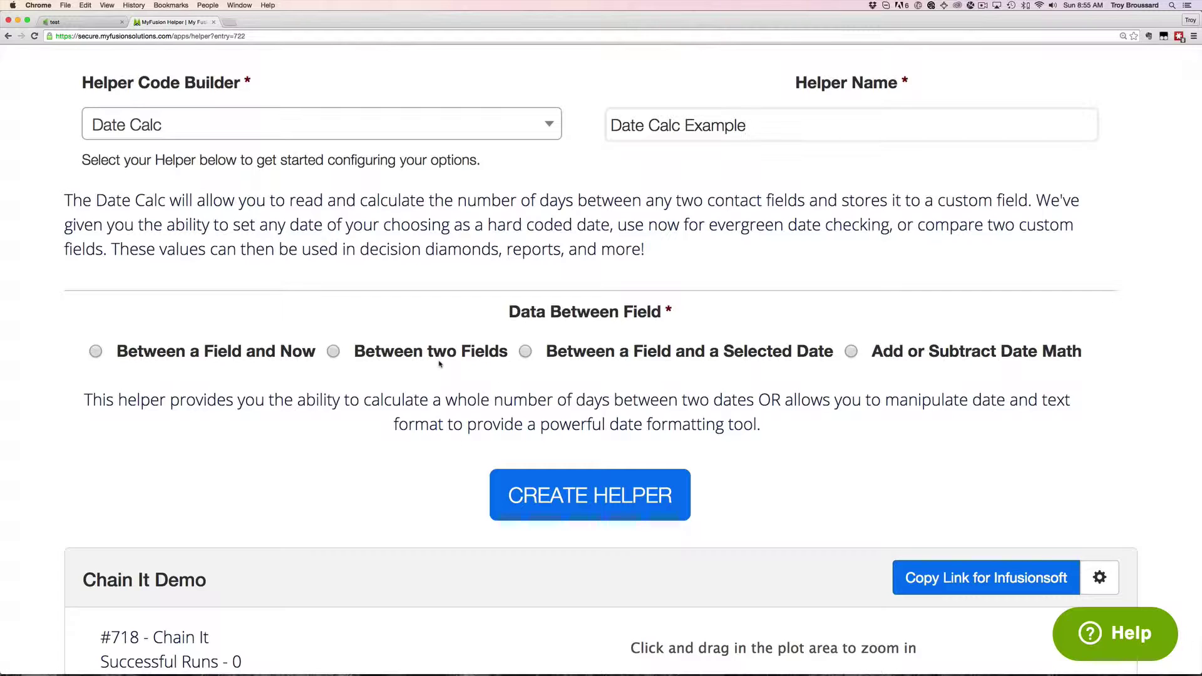
pyautogui.scroll(-2, 440, 364)
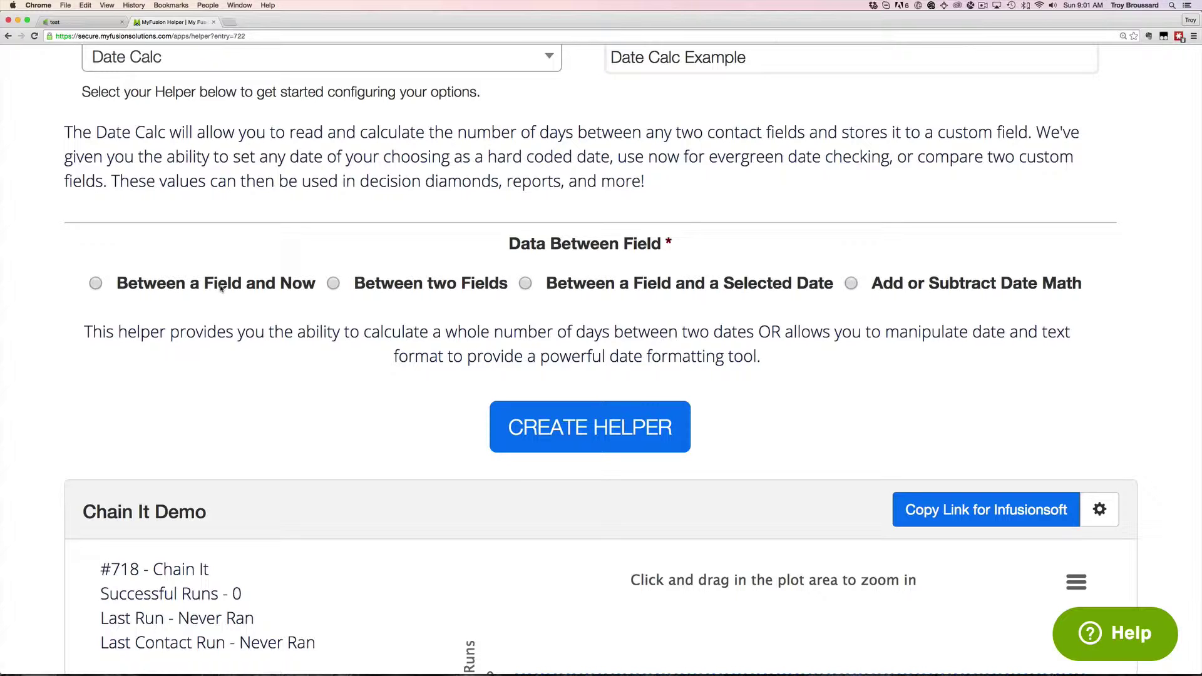
# Select the Between a Field and Now mode, highlighting the word Now
pyautogui.click(96, 285)
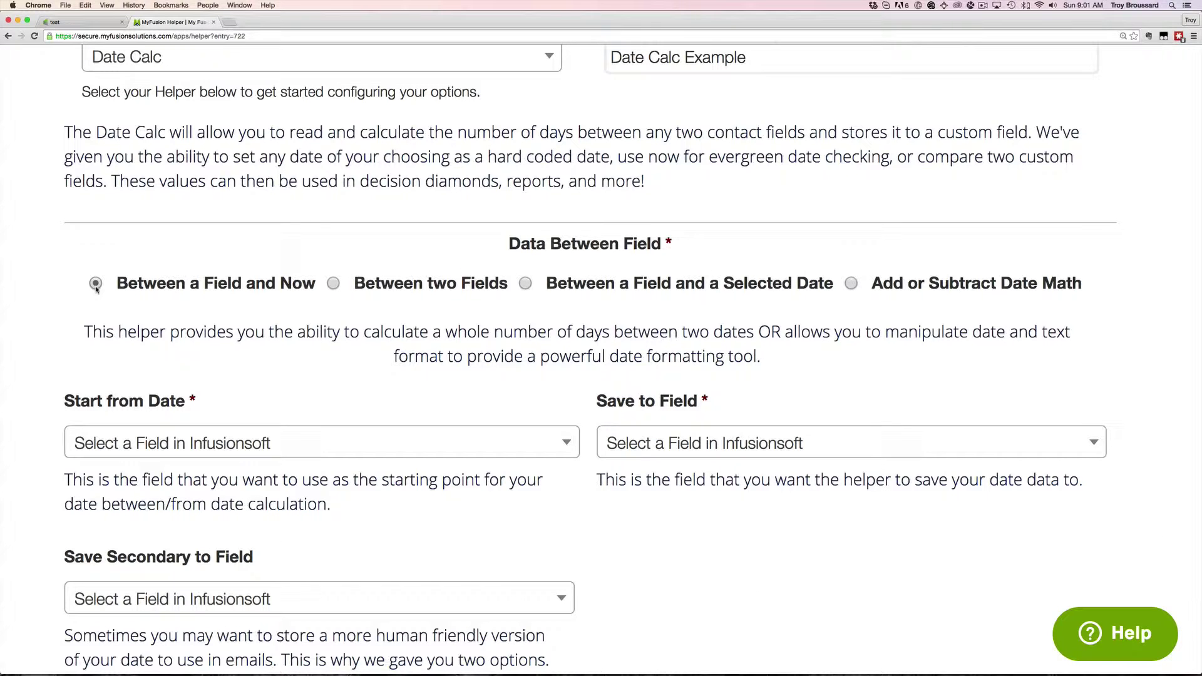
pyautogui.scroll(-1, 269, 419)
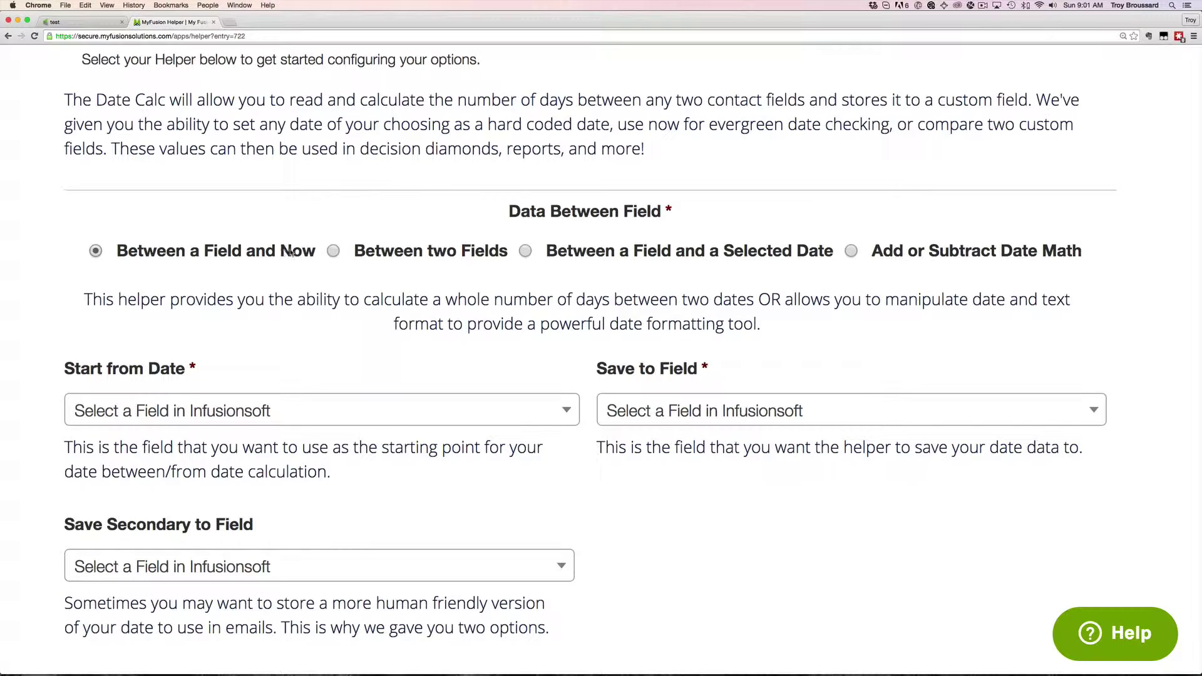
pyautogui.moveTo(281, 252); pyautogui.dragTo(315, 252)
# Switch to Between two Fields and set Anniversary as the Start from Date
pyautogui.click(333, 251)
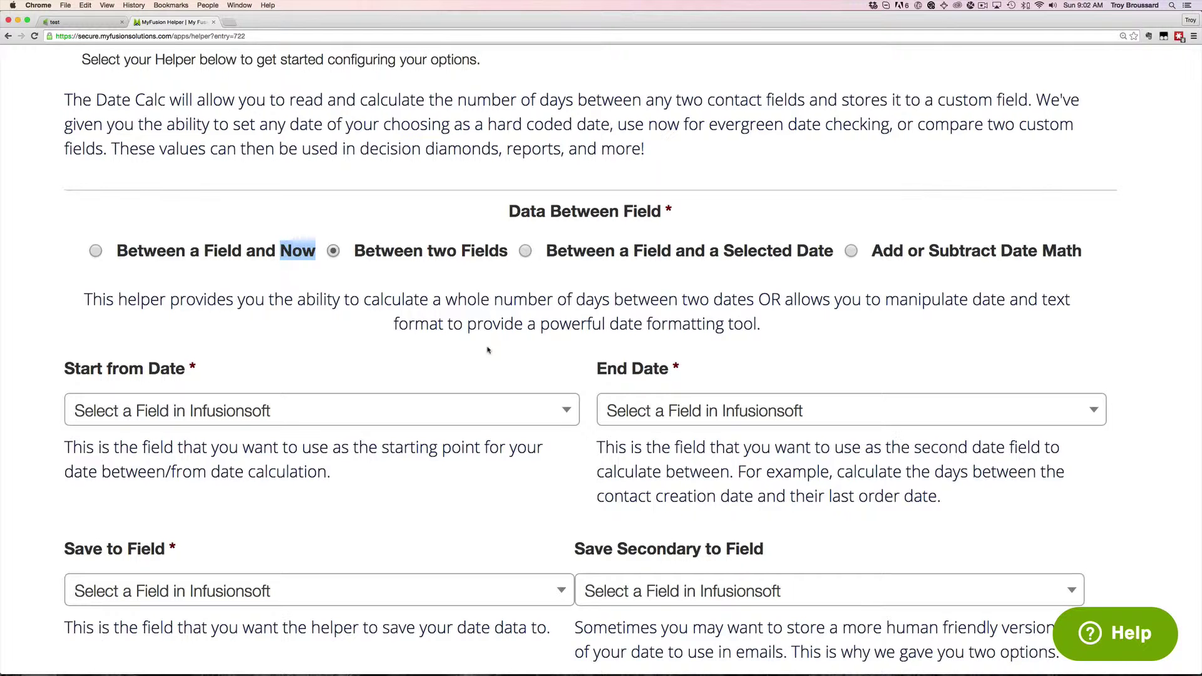
pyautogui.scroll(-5, 488, 350)
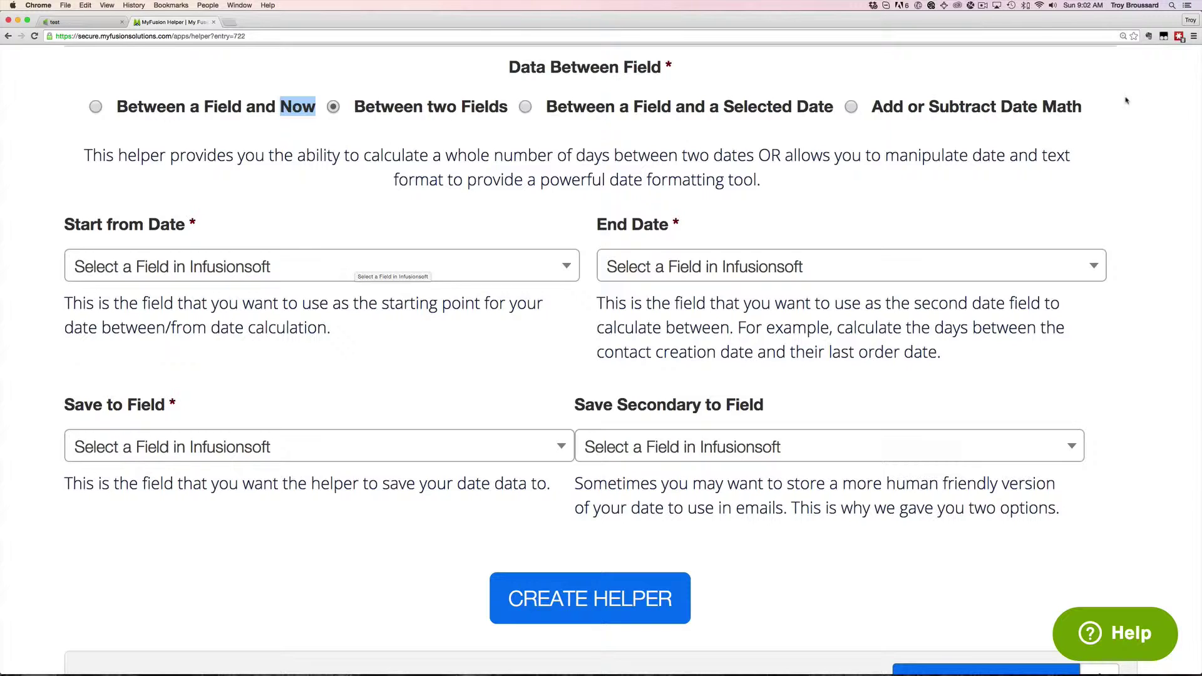
pyautogui.click(356, 267)
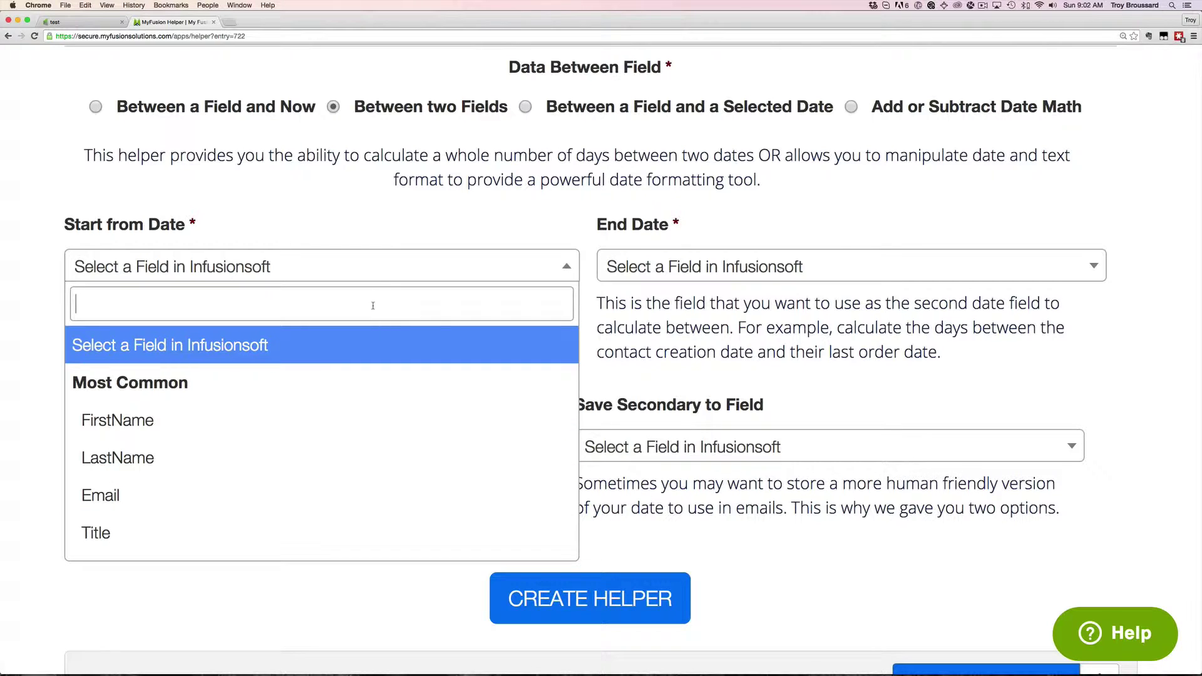
pyautogui.write('ann')
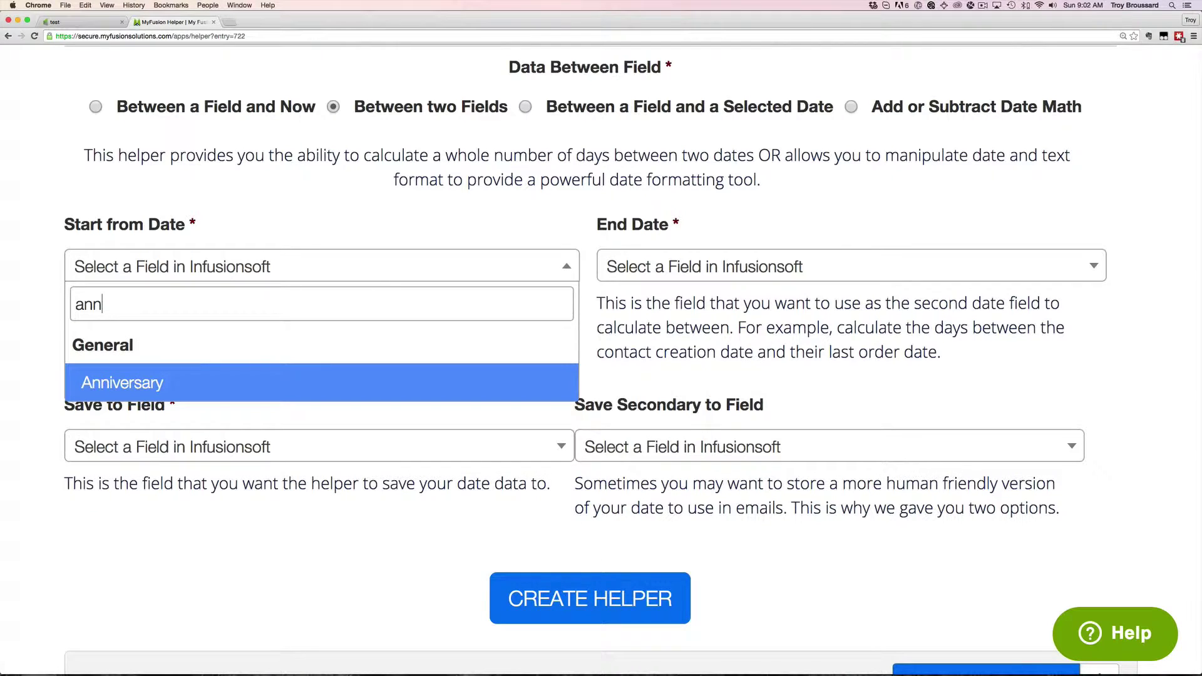
pyautogui.click(243, 378)
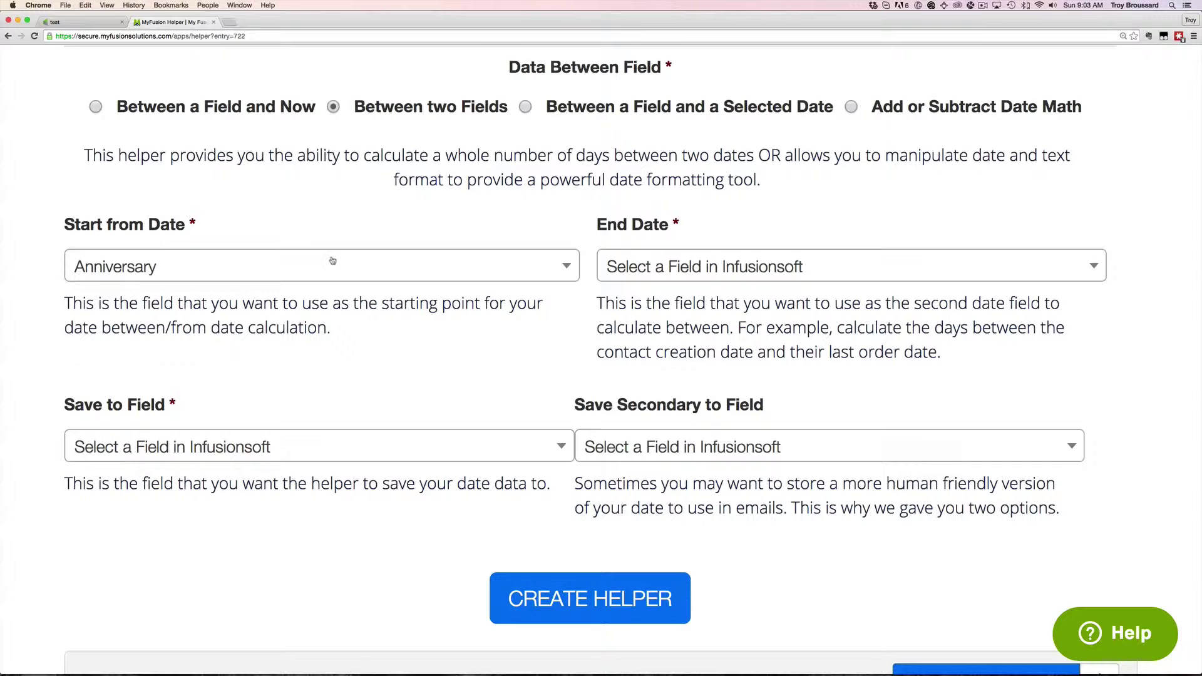
# Set the End Date to MyFu Date1, leaving Save Secondary to Field unset
pyautogui.click(792, 267)
pyautogui.write('myfu')
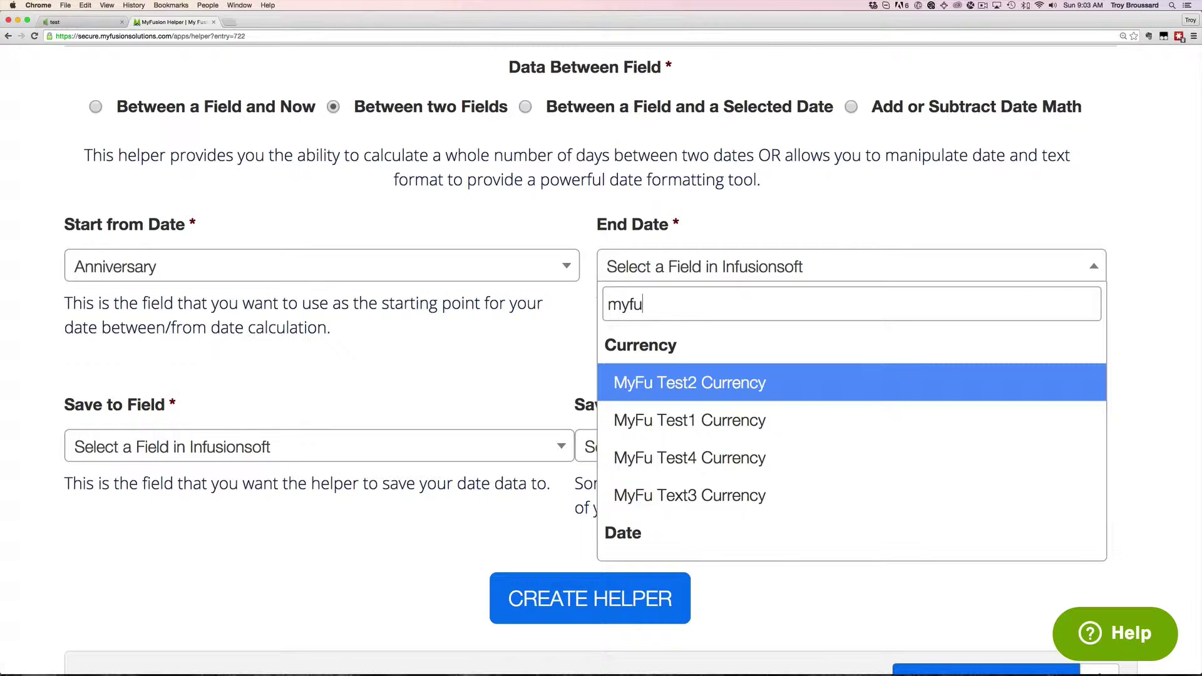
pyautogui.scroll(-5, 741, 430)
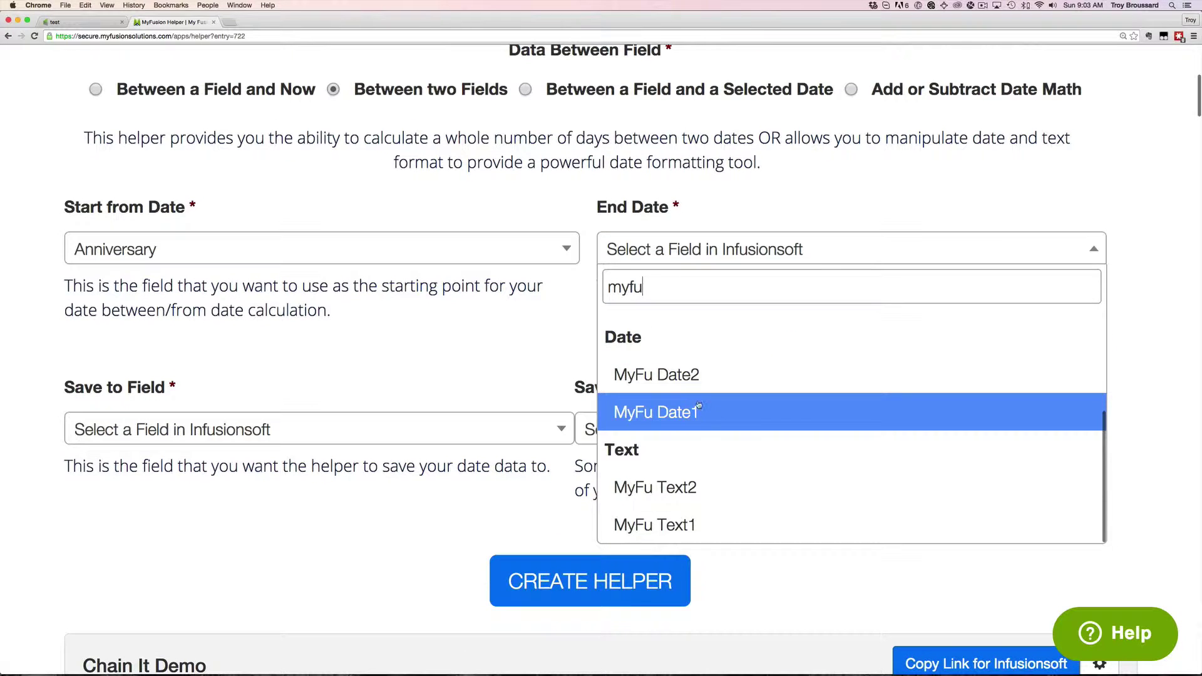
pyautogui.click(693, 423)
pyautogui.scroll(1, 817, 344)
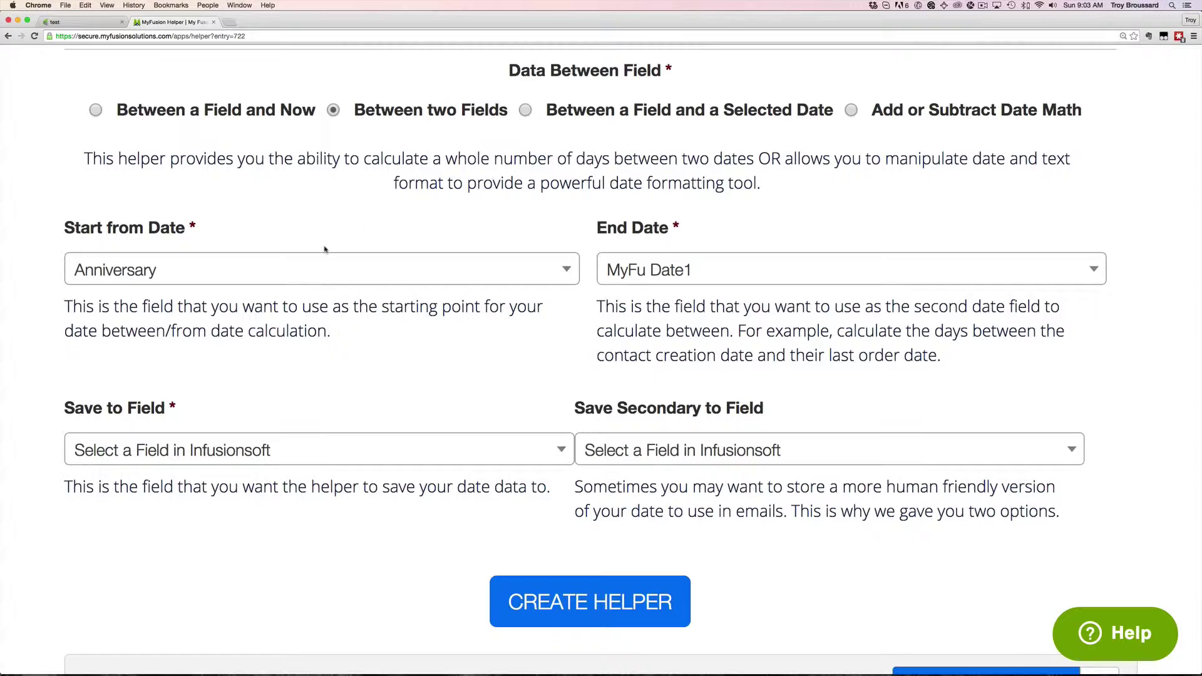
pyautogui.click(830, 462)
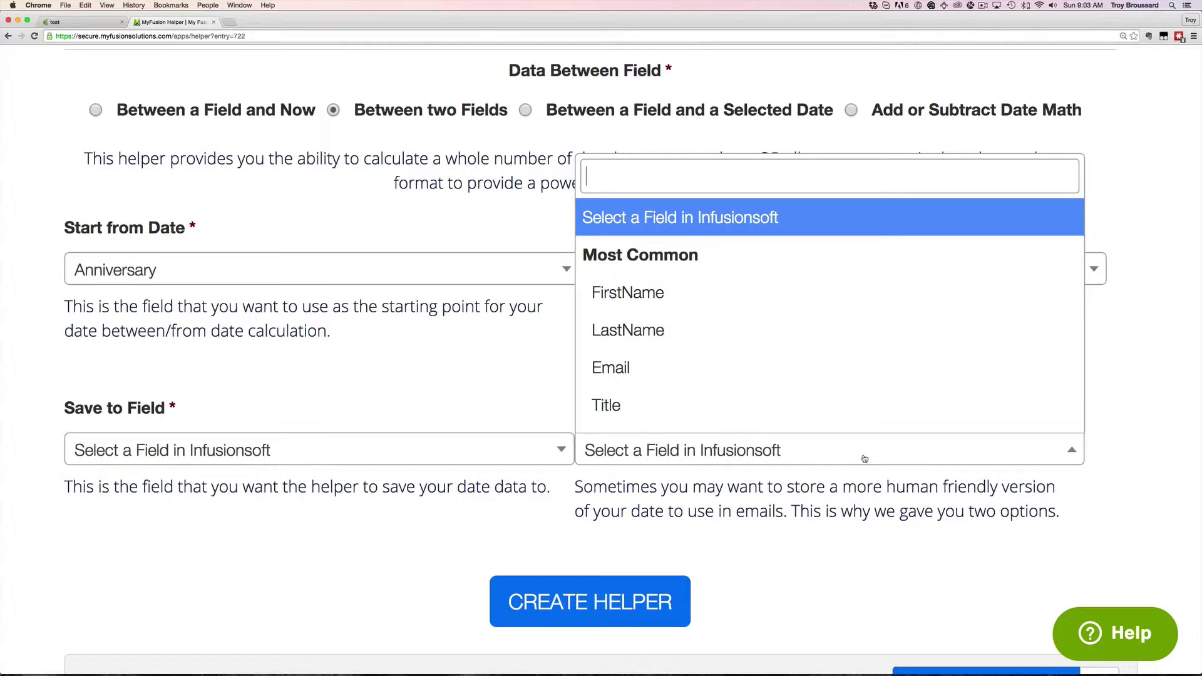
pyautogui.click(1188, 473)
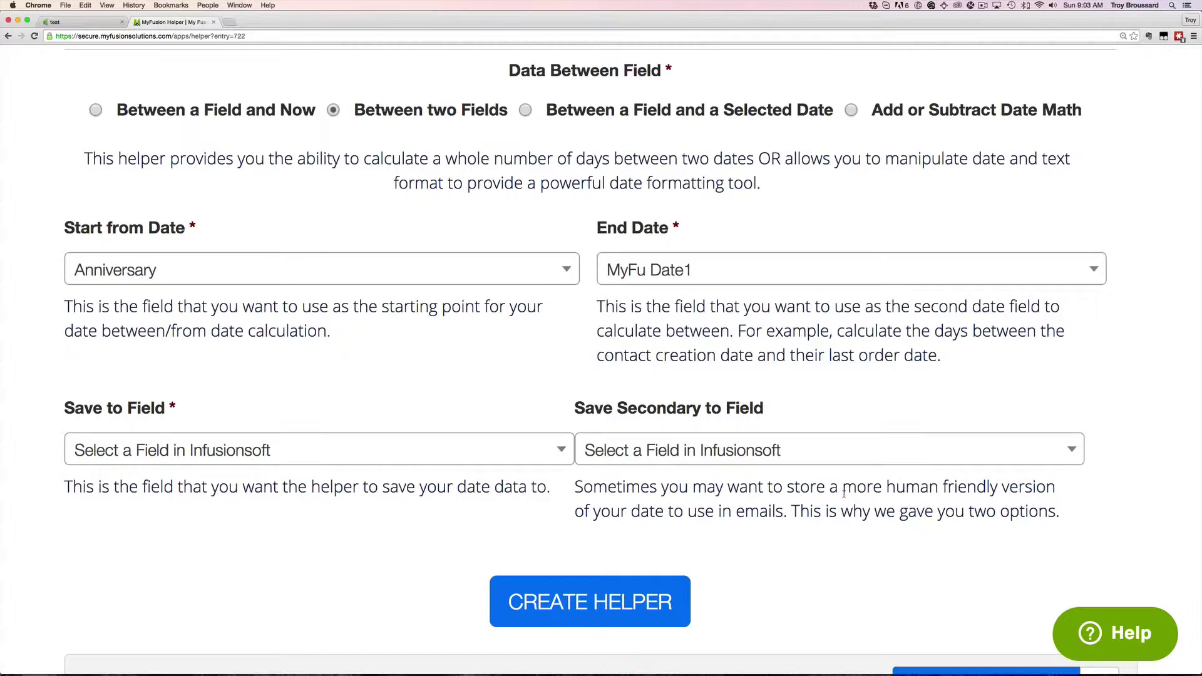
# Preview Between a Field and a Selected Date and its calendar, then choose Add or Subtract Date Math
pyautogui.click(525, 111)
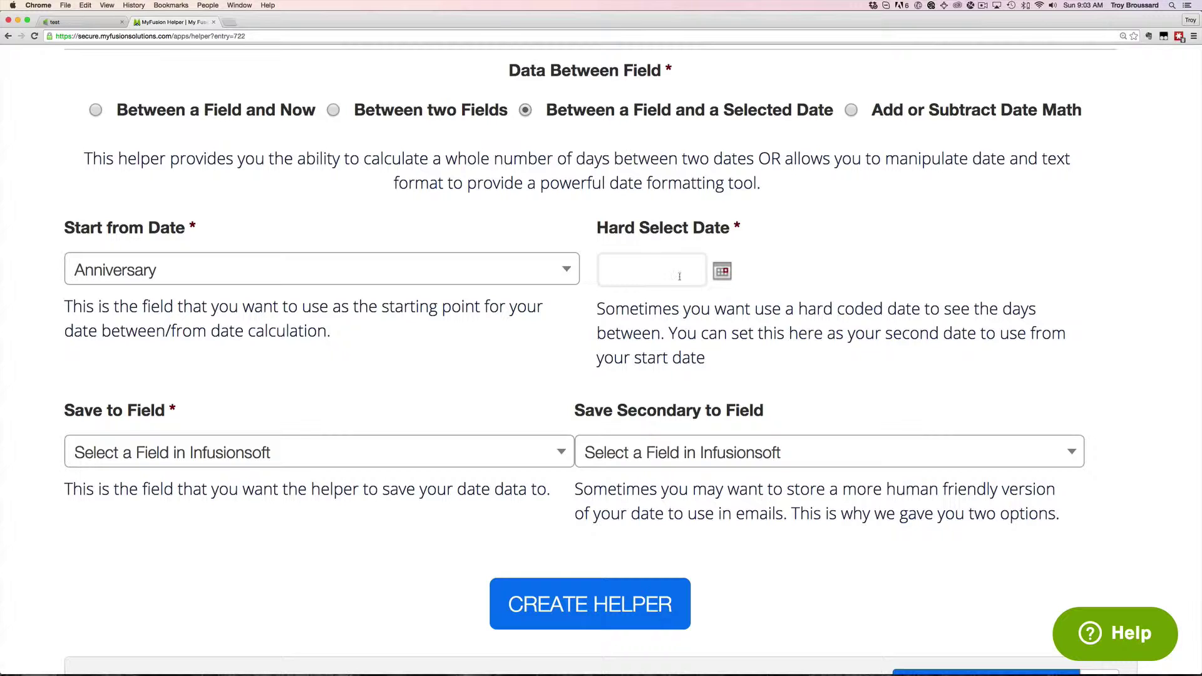
pyautogui.click(724, 273)
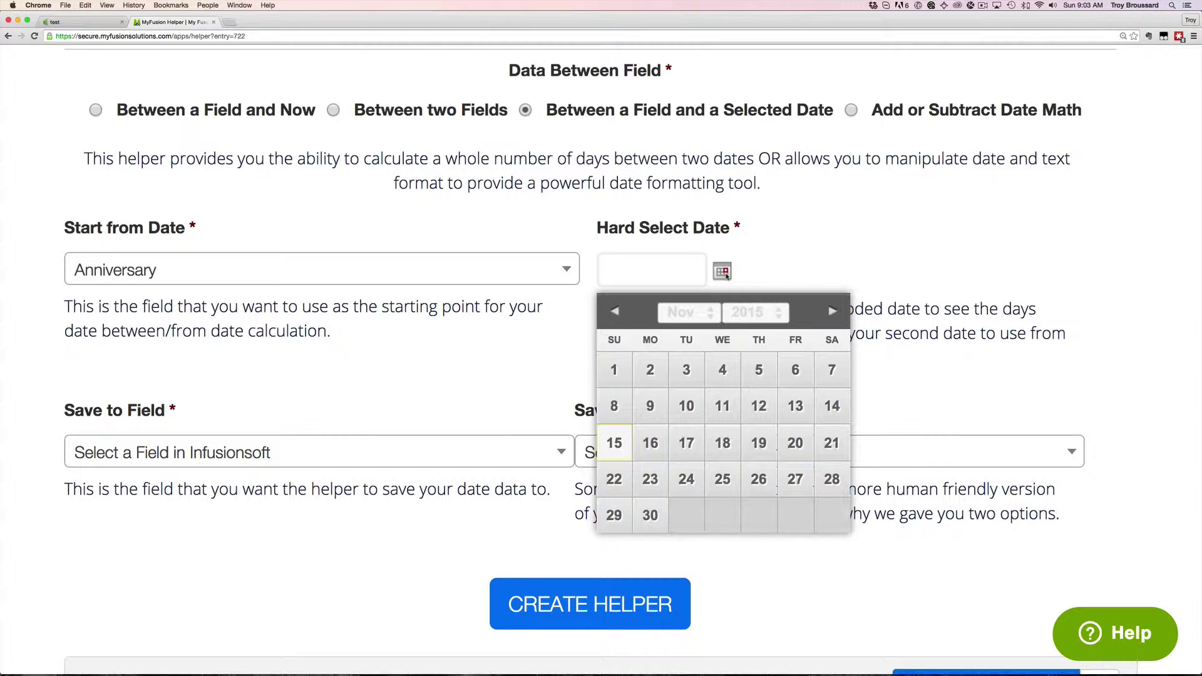
pyautogui.click(724, 273)
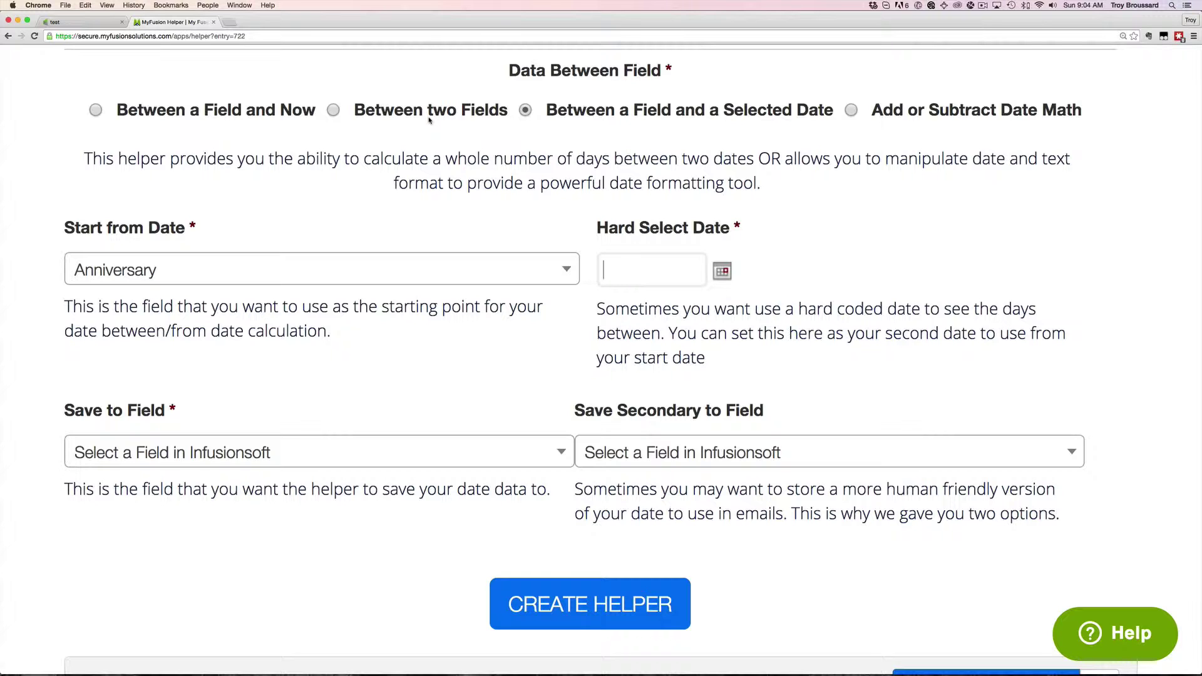
pyautogui.click(853, 112)
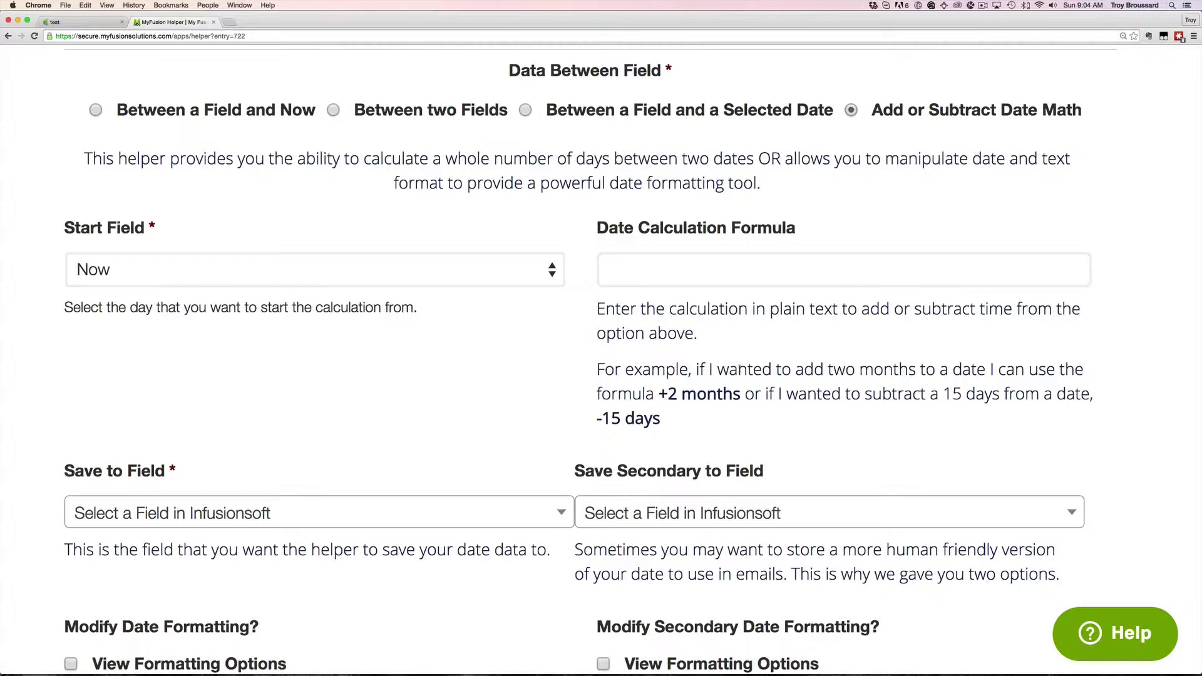
# Try Tag Added Date, Order Date and Contact Fields as the calculation's start field
pyautogui.scroll(-5, 739, 370)
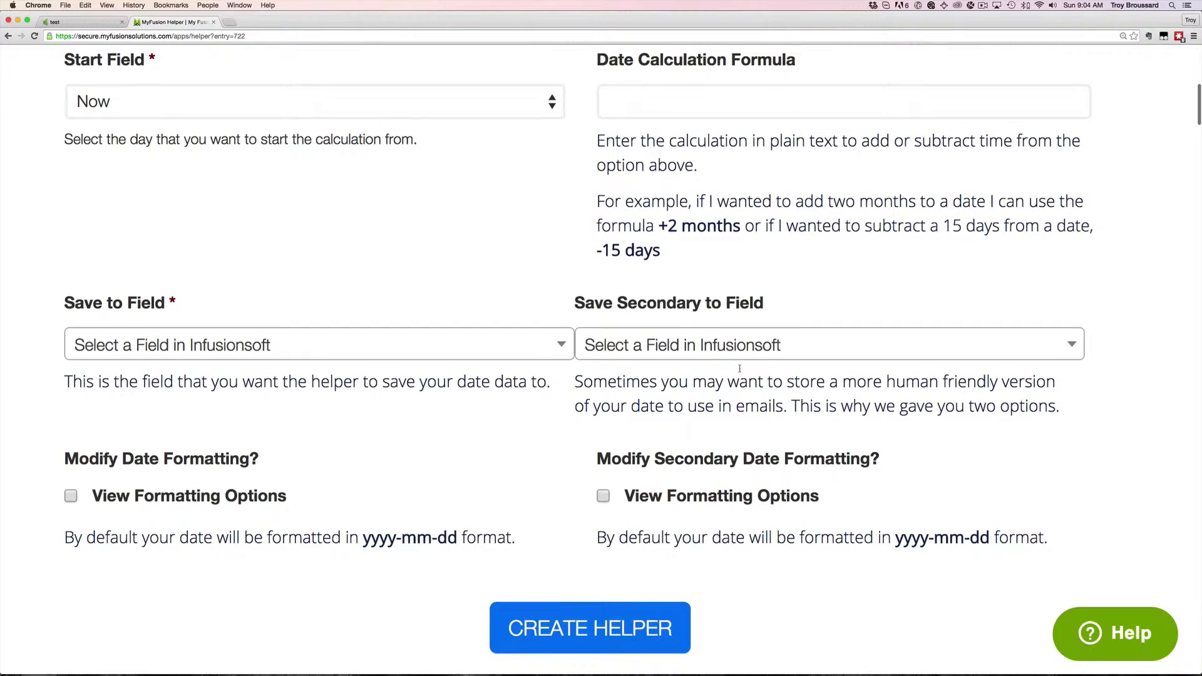
pyautogui.click(180, 109)
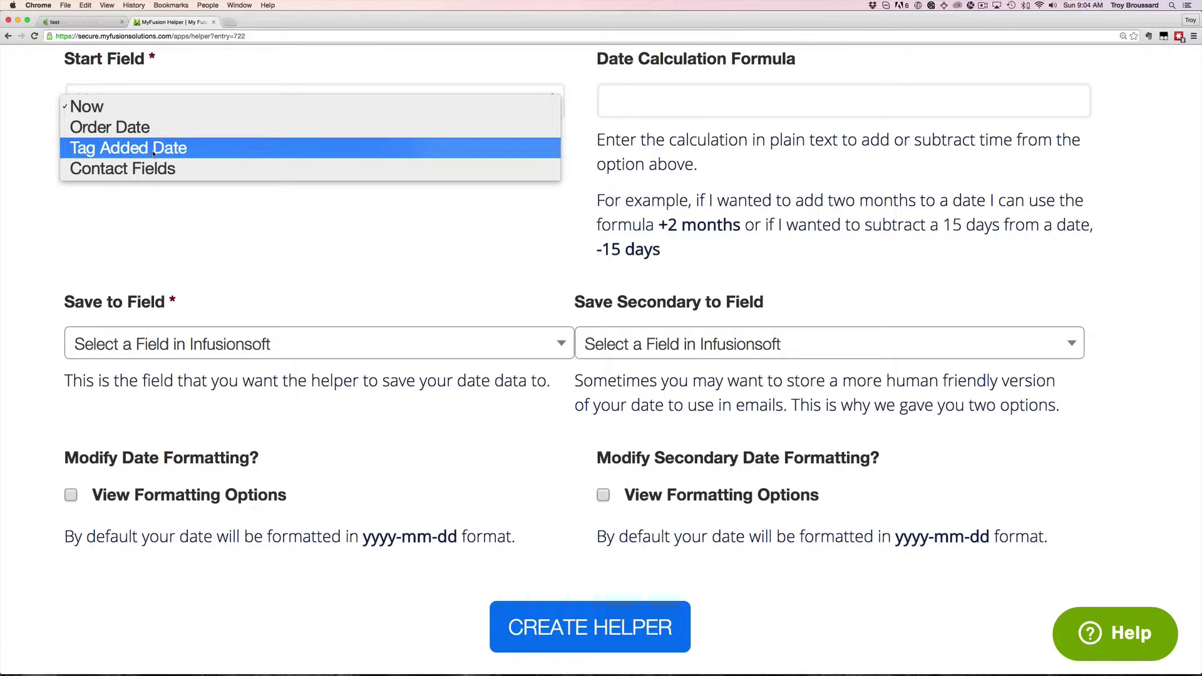
pyautogui.click(126, 152)
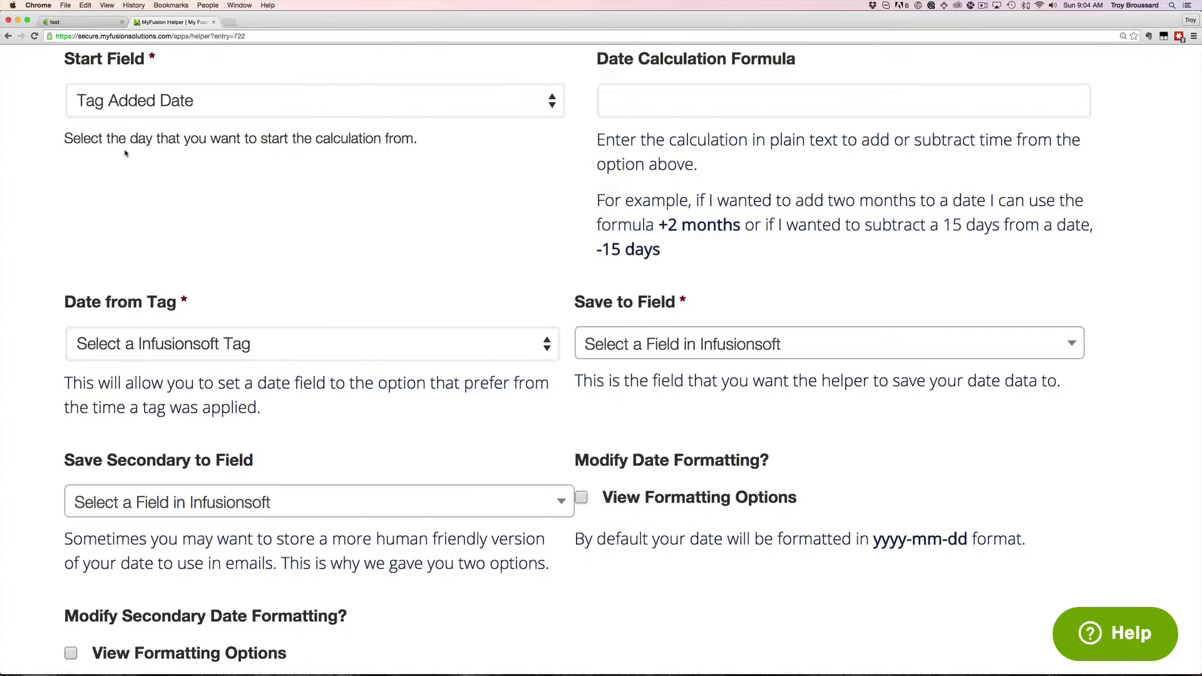
pyautogui.click(173, 100)
pyautogui.click(122, 86)
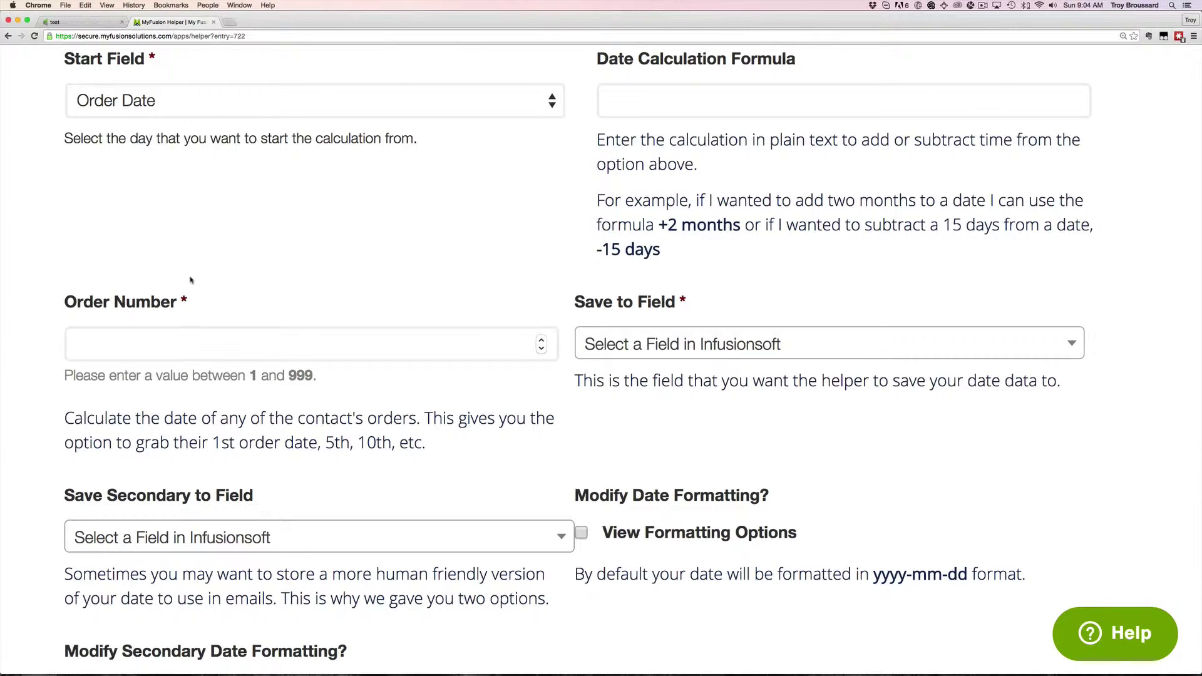
pyautogui.click(189, 104)
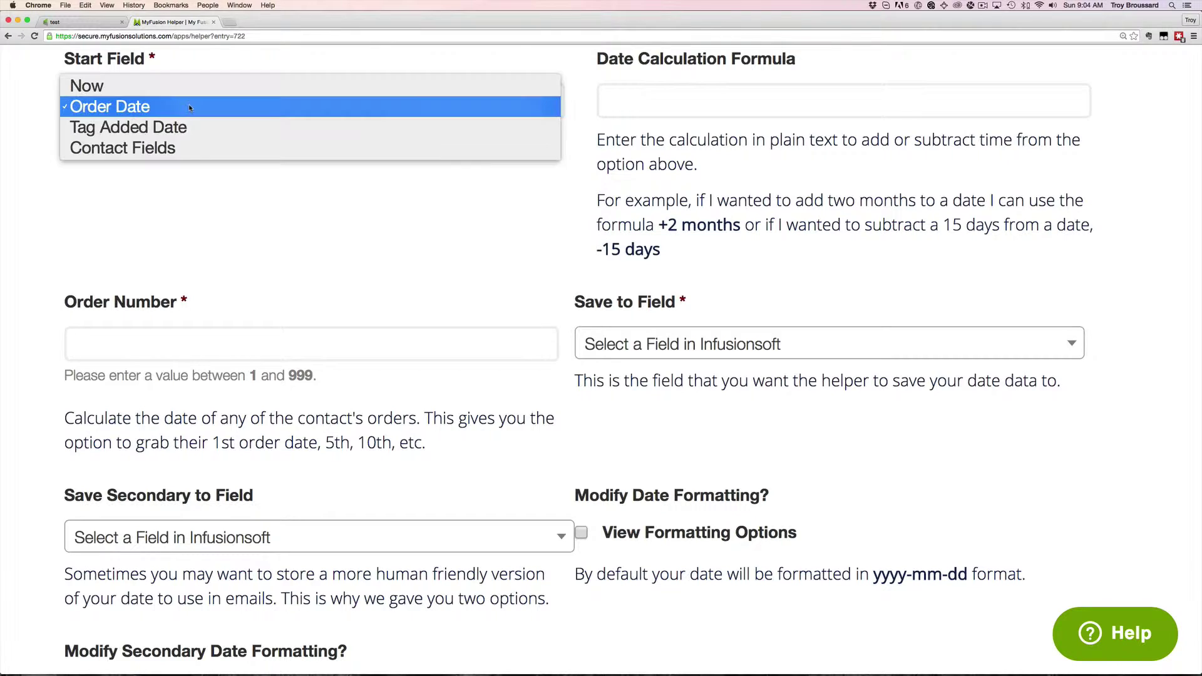
pyautogui.click(183, 141)
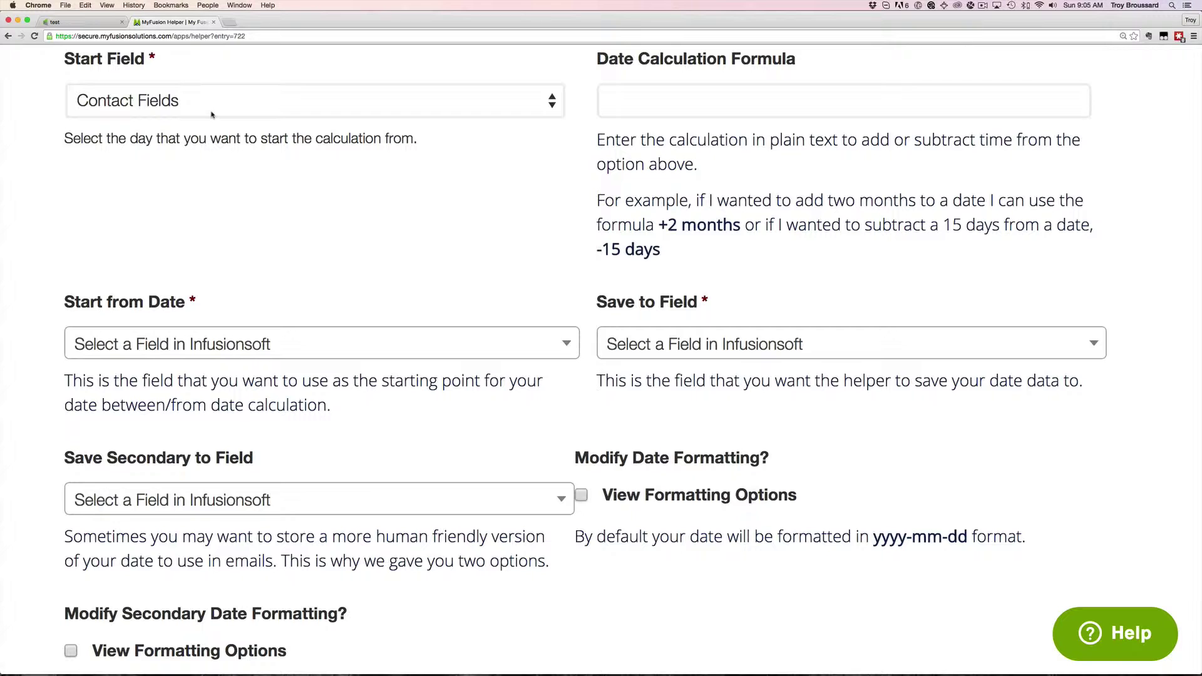
pyautogui.scroll(1, 258, 157)
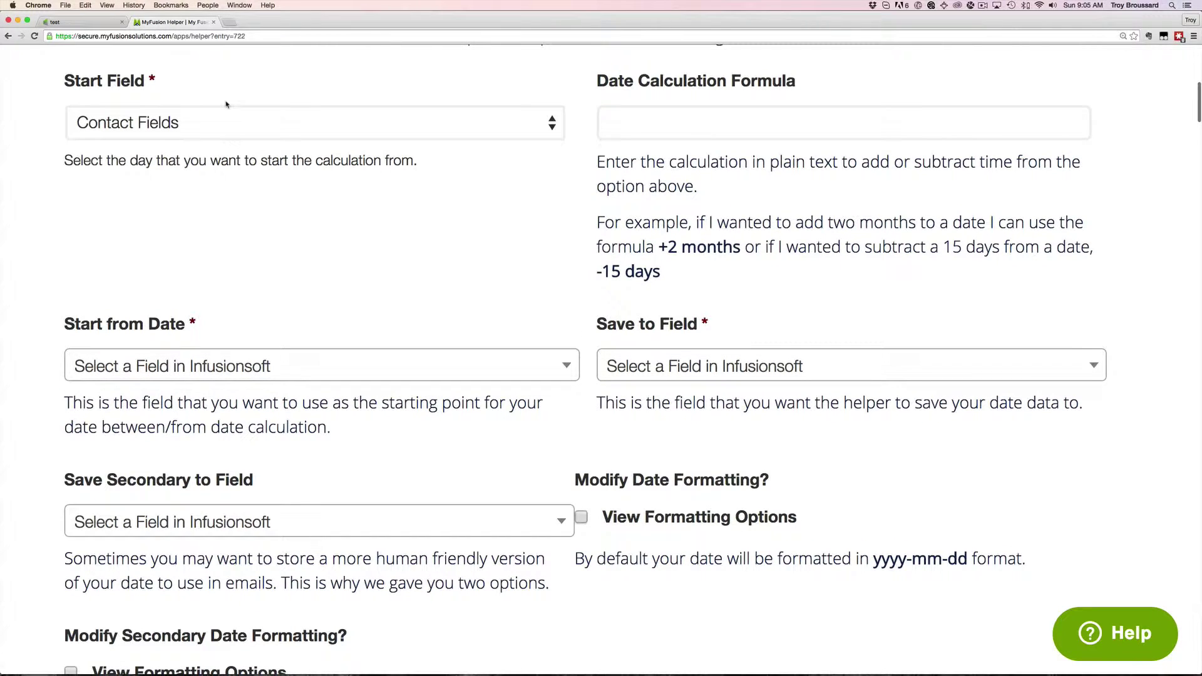
# Paste the '+2 months' formula and set the Start Field to Now
pyautogui.click(713, 117)
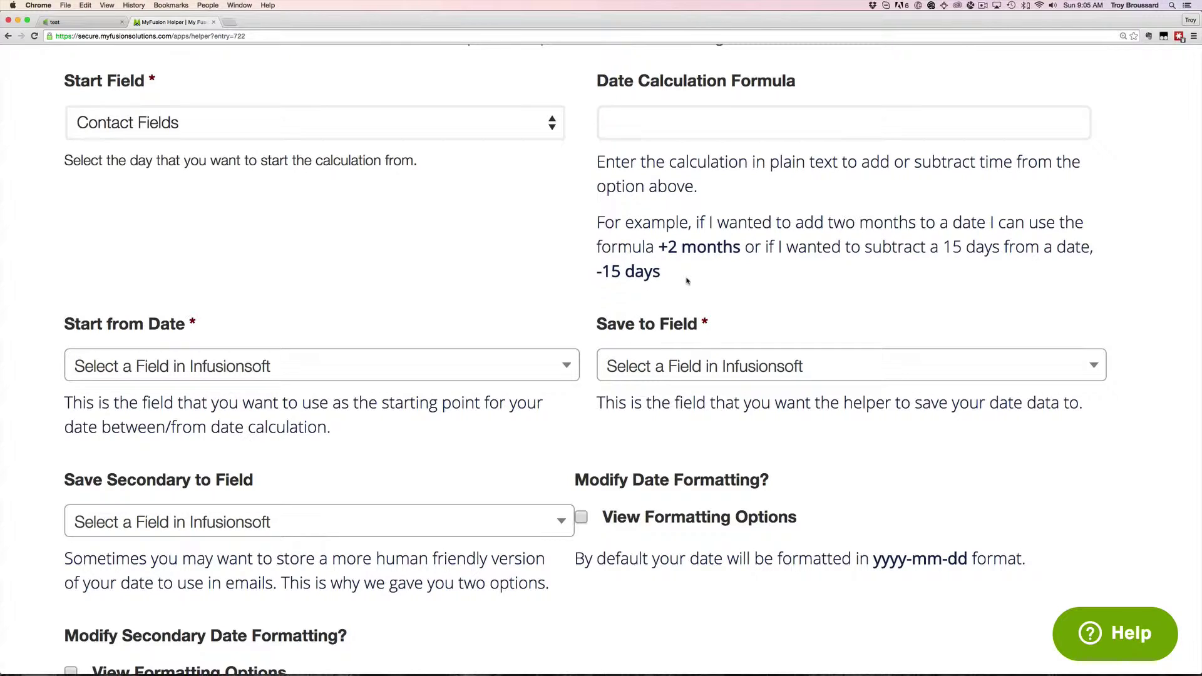
pyautogui.moveTo(660, 247); pyautogui.dragTo(739, 251)
pyautogui.press('super+c')
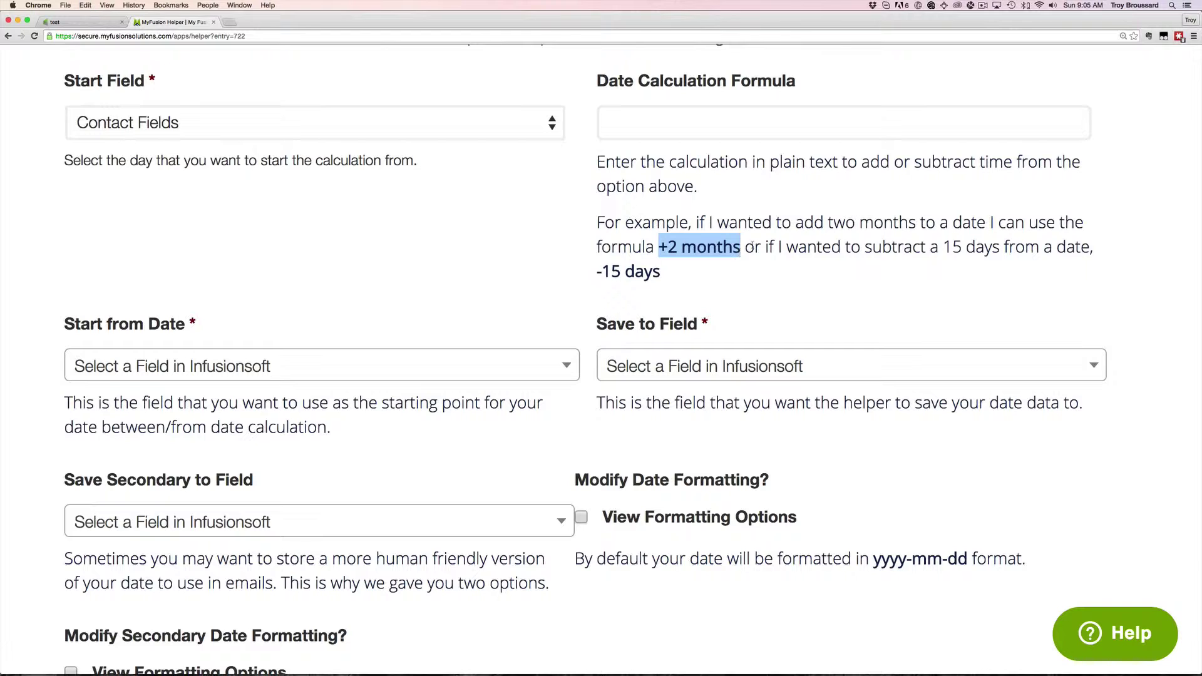
pyautogui.click(807, 132)
pyautogui.press('super+v')
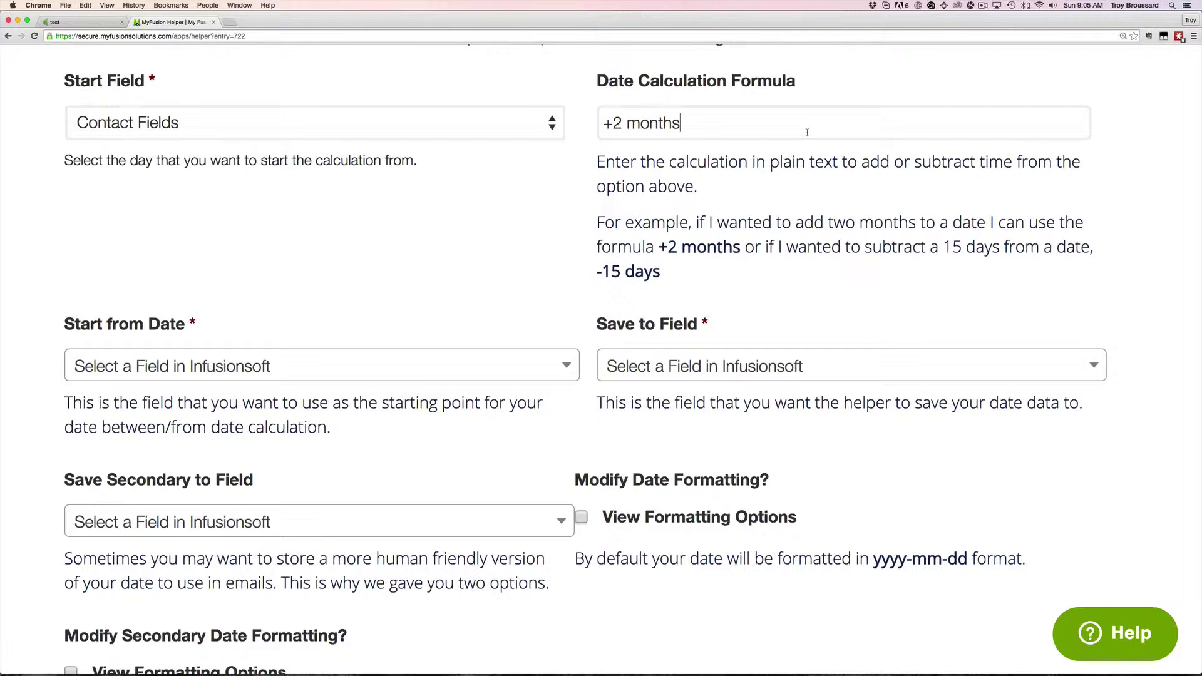
pyautogui.click(416, 129)
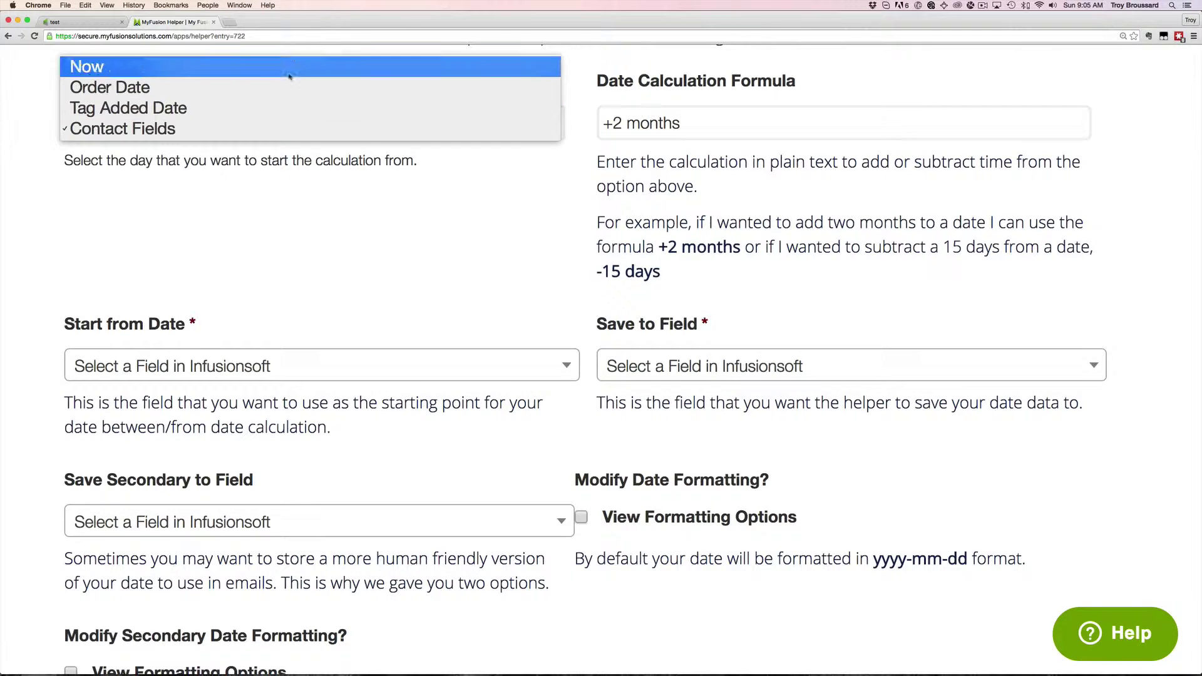
pyautogui.click(290, 69)
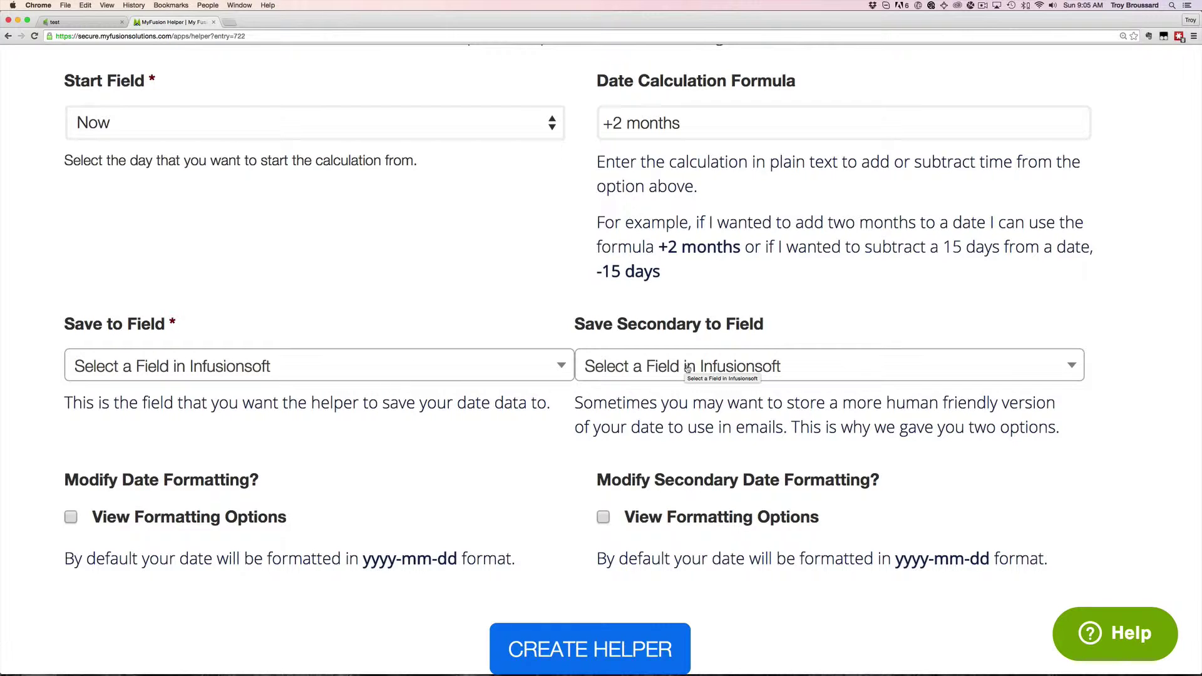
pyautogui.scroll(-2, 664, 401)
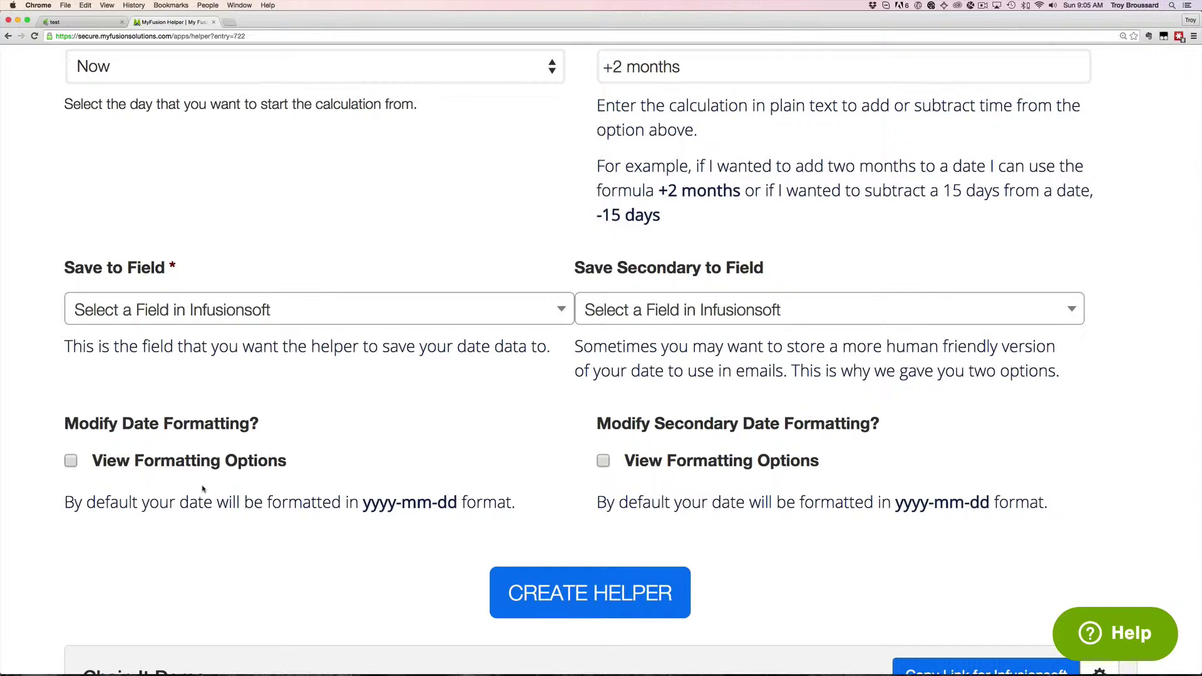
pyautogui.scroll(2, 758, 455)
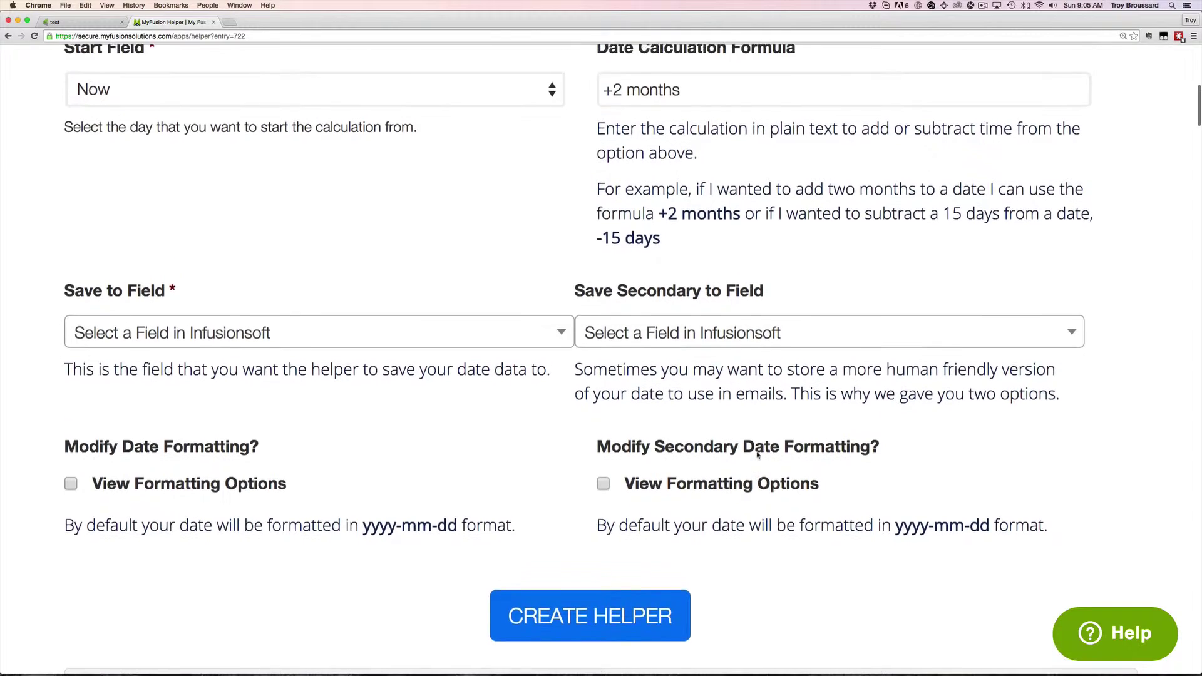
pyautogui.scroll(5, 758, 455)
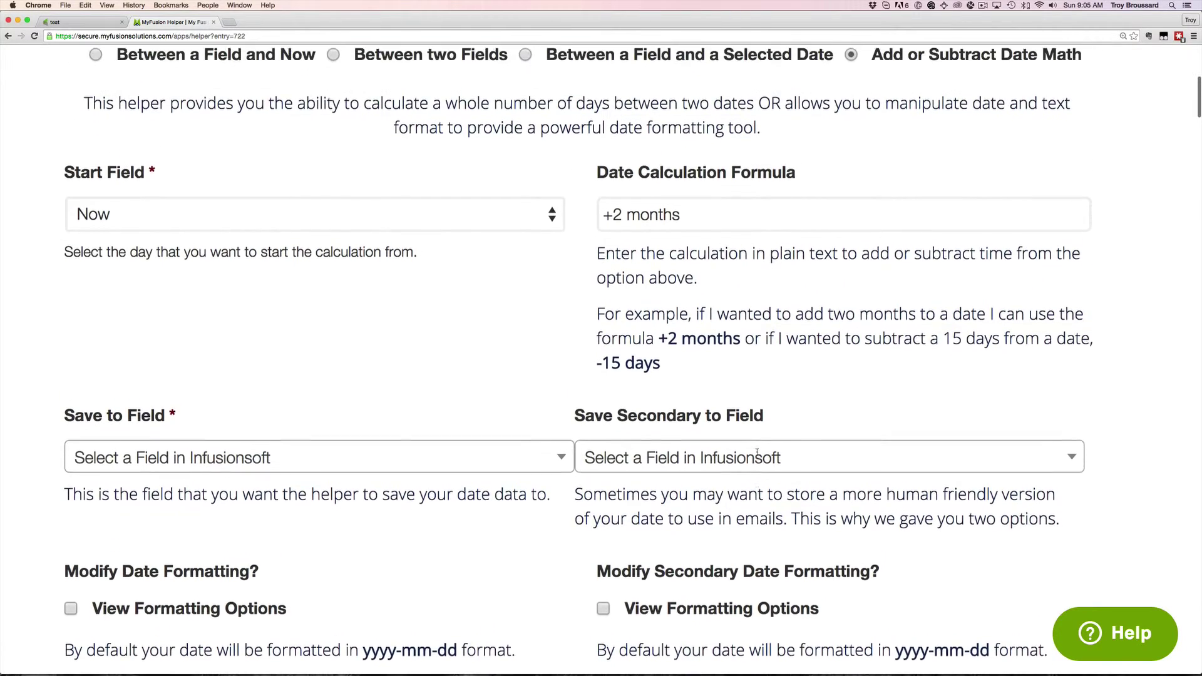
pyautogui.scroll(7, 757, 452)
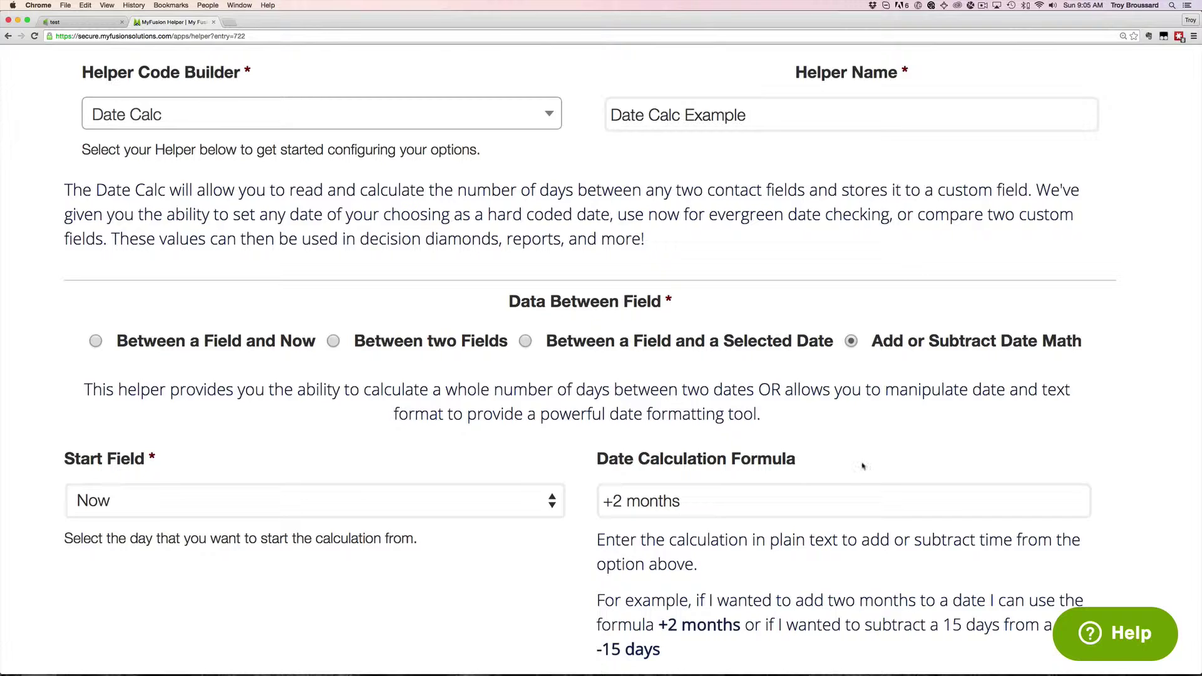
pyautogui.scroll(1, 863, 466)
pyautogui.scroll(2, 863, 466)
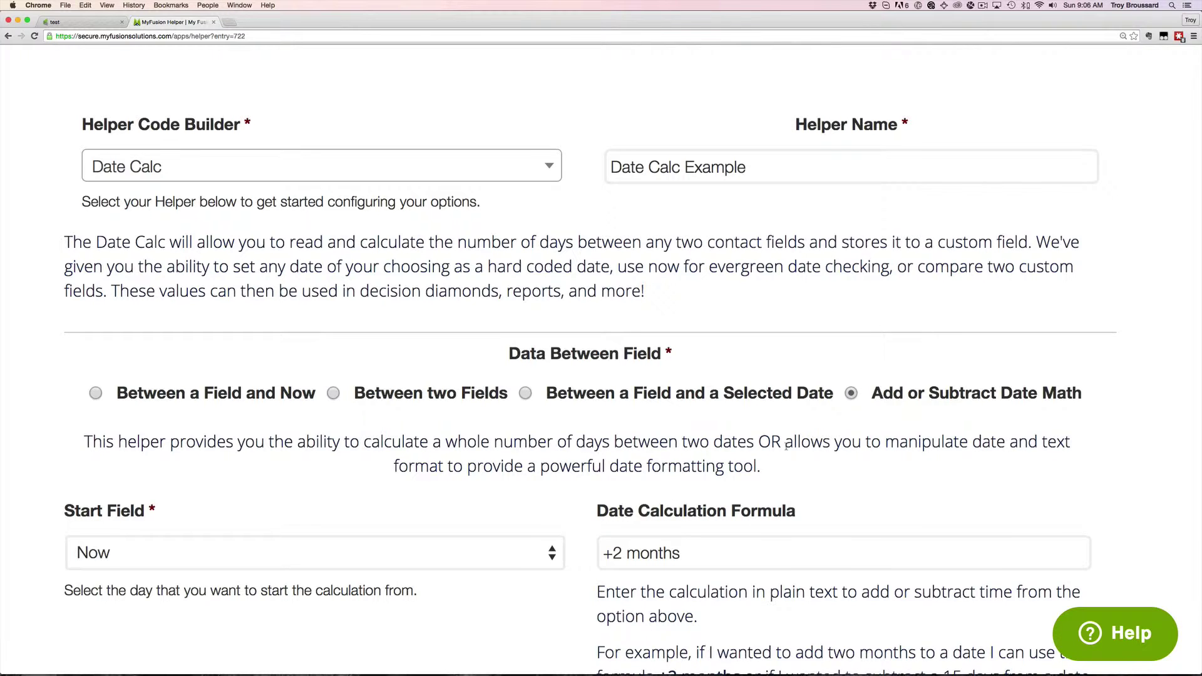
pyautogui.scroll(4, 786, 446)
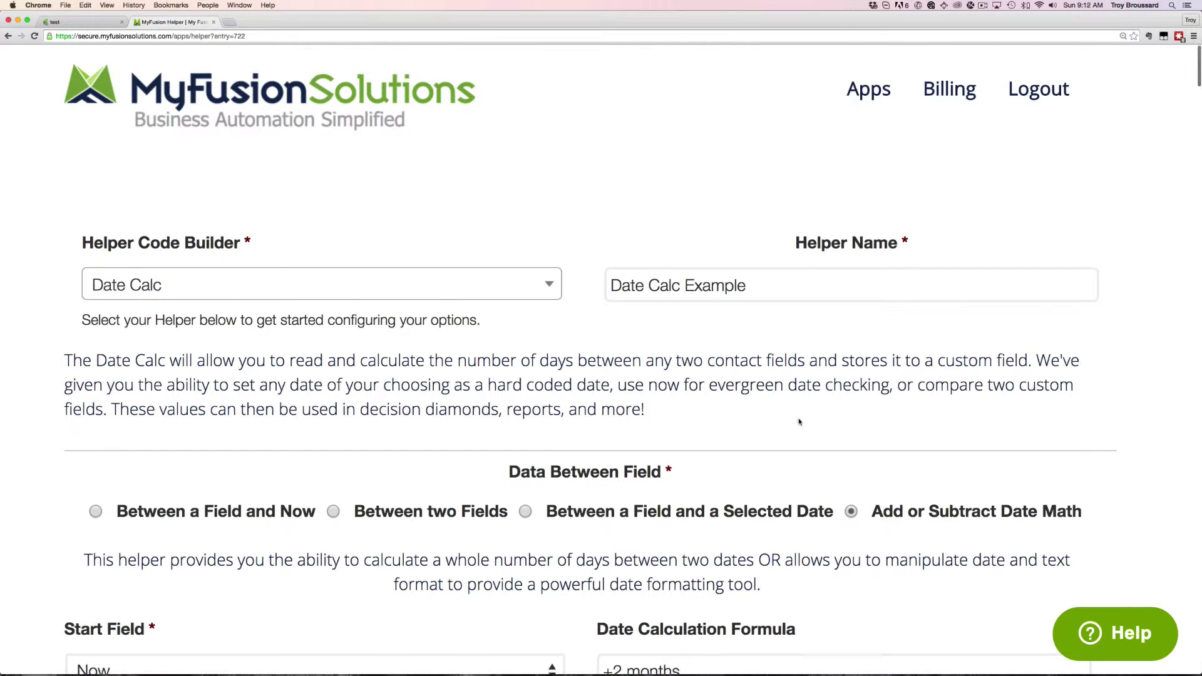
pyautogui.scroll(-5, 800, 422)
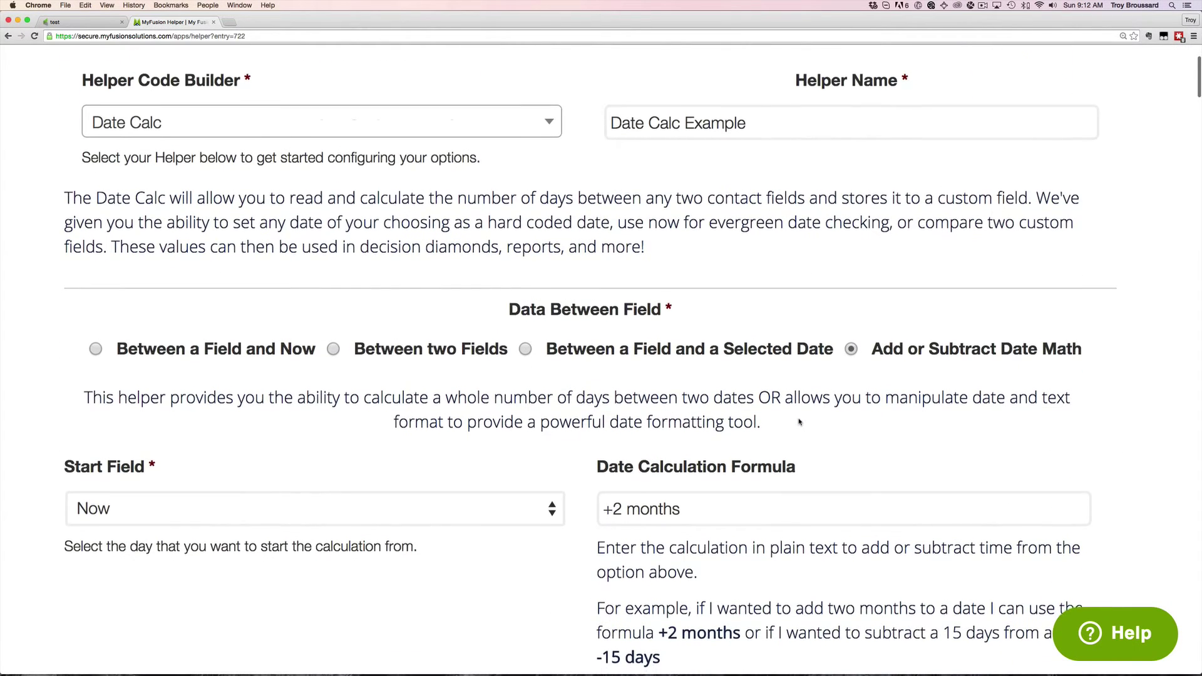
pyautogui.scroll(-1, 799, 423)
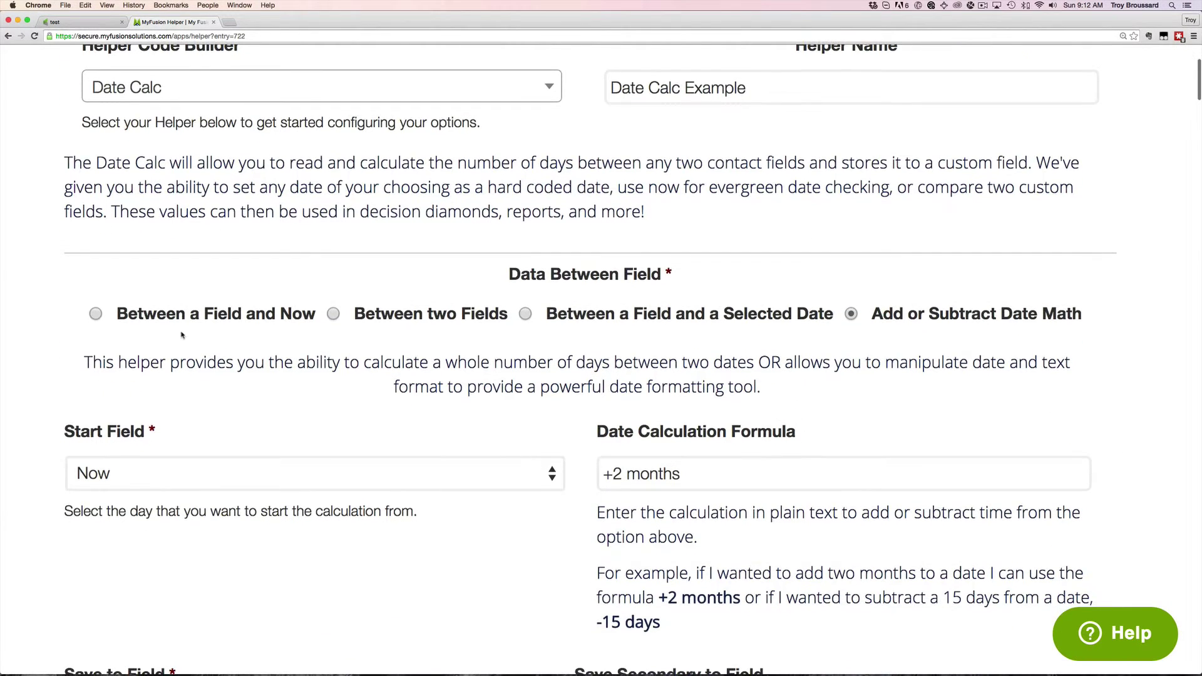
# Set Between a Field and Now, starting from Anniversary and saving into MyFu Date2
pyautogui.click(97, 314)
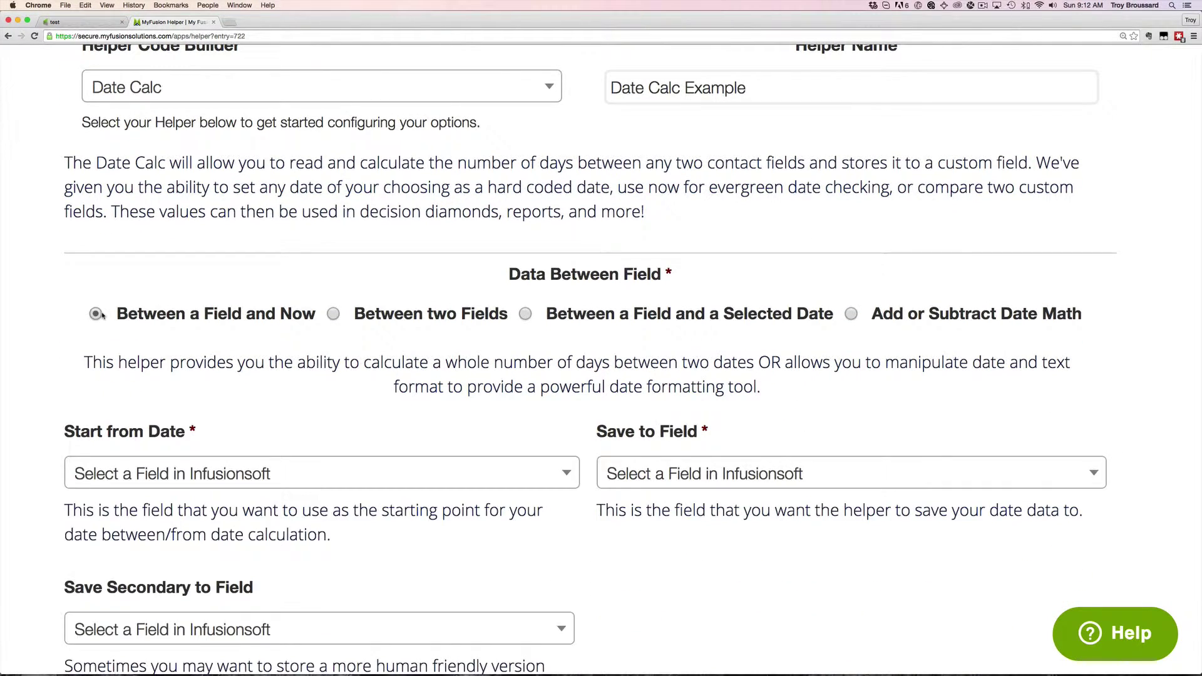
pyautogui.scroll(-4, 249, 354)
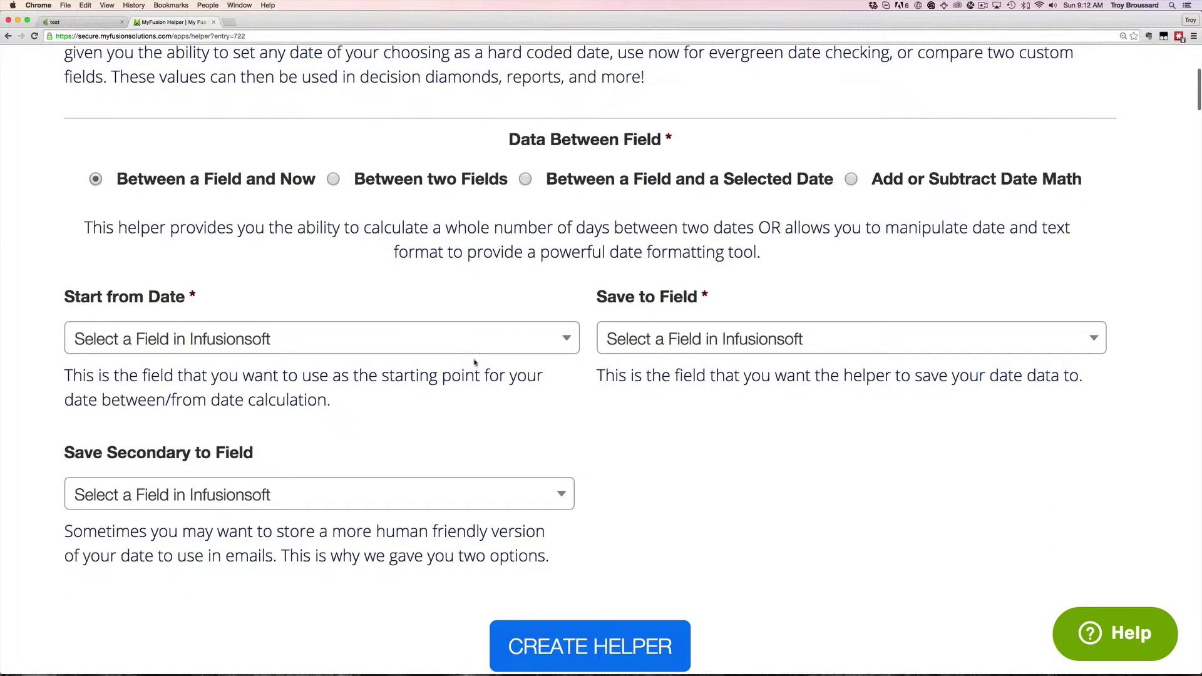
pyautogui.click(458, 346)
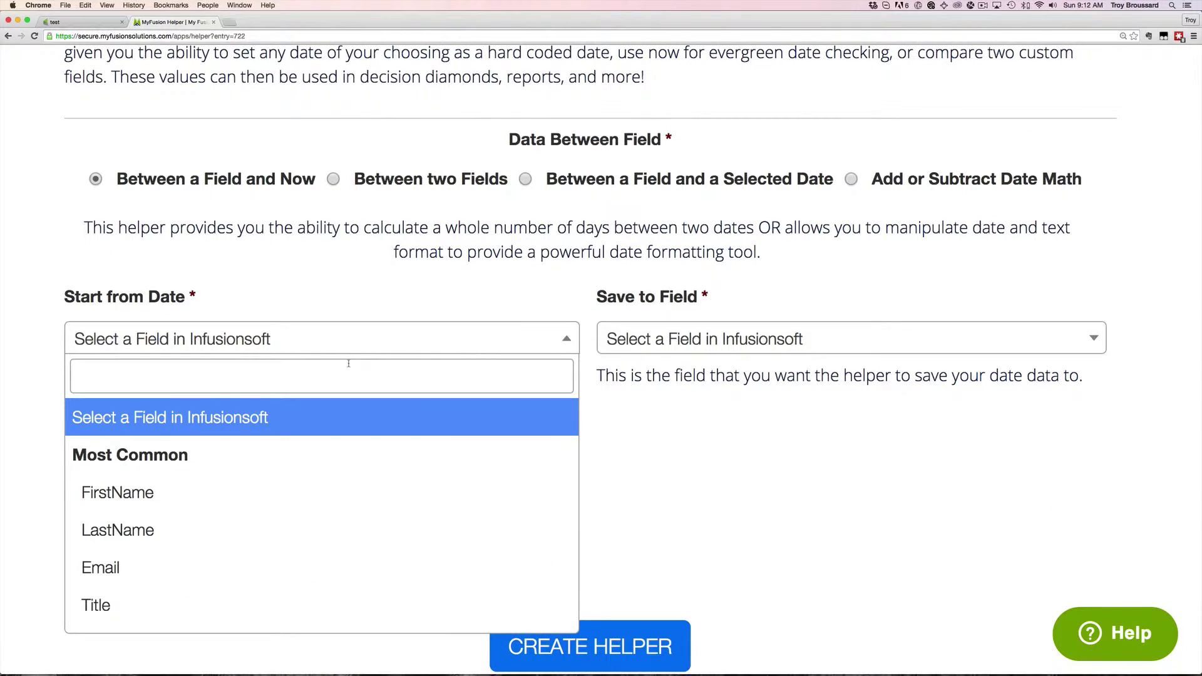
pyautogui.write('anni')
pyautogui.click(253, 465)
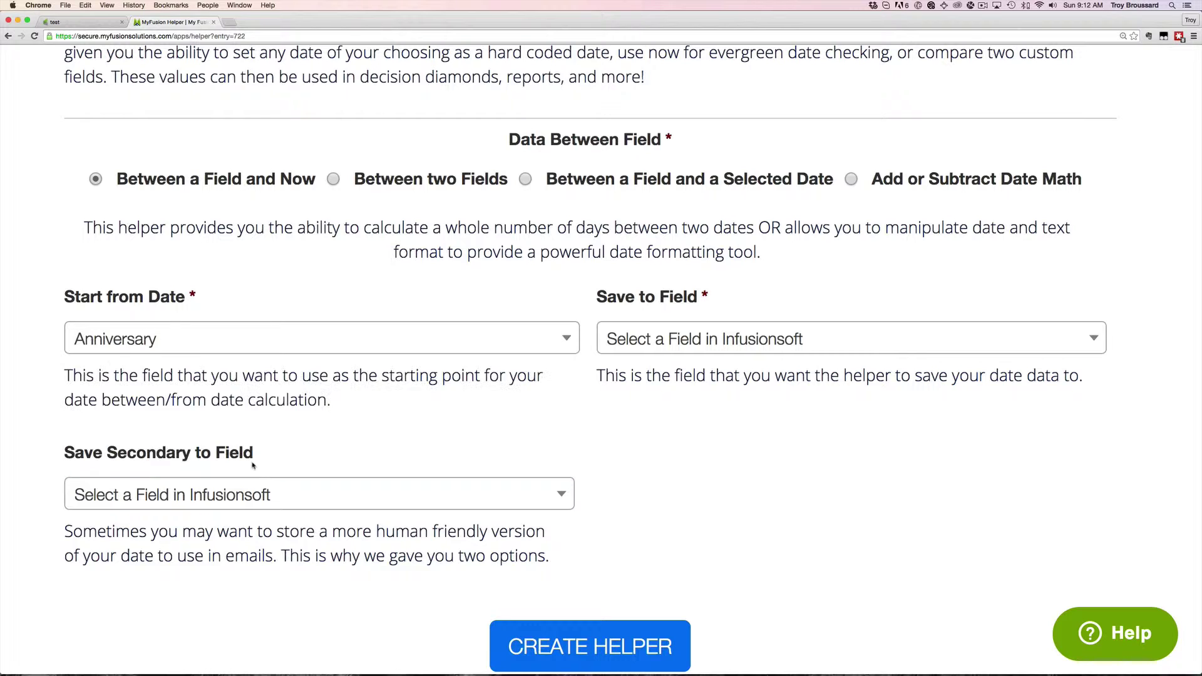
pyautogui.click(691, 338)
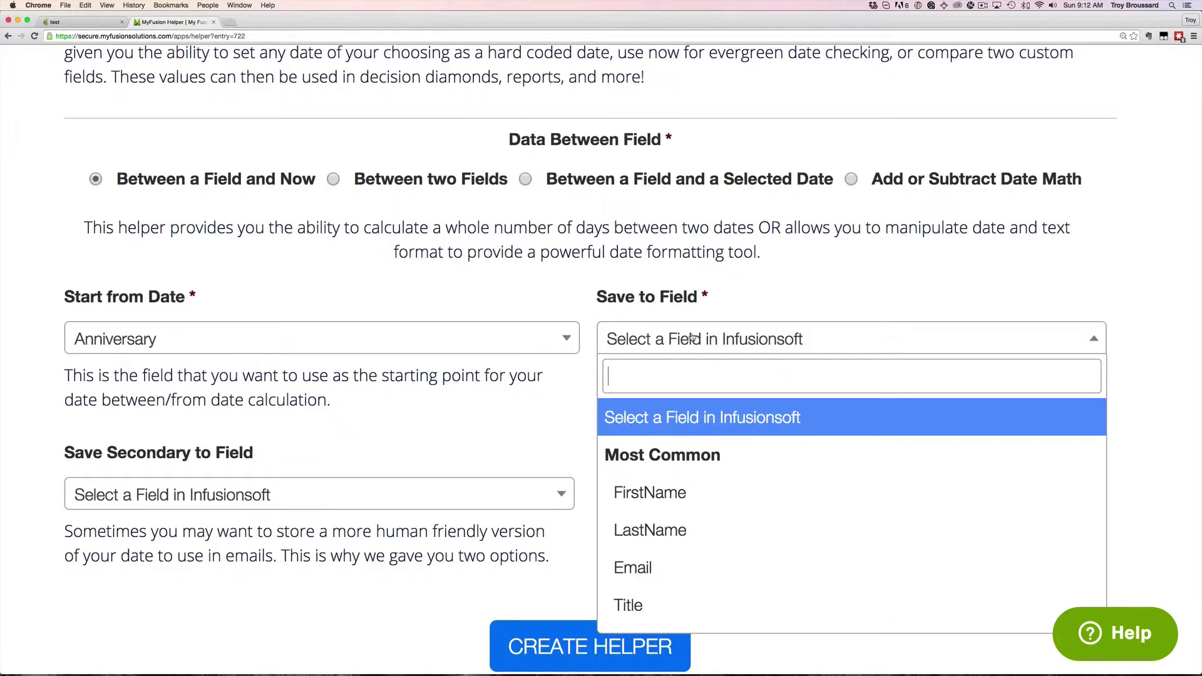
pyautogui.write('myfu')
pyautogui.scroll(-1, 724, 465)
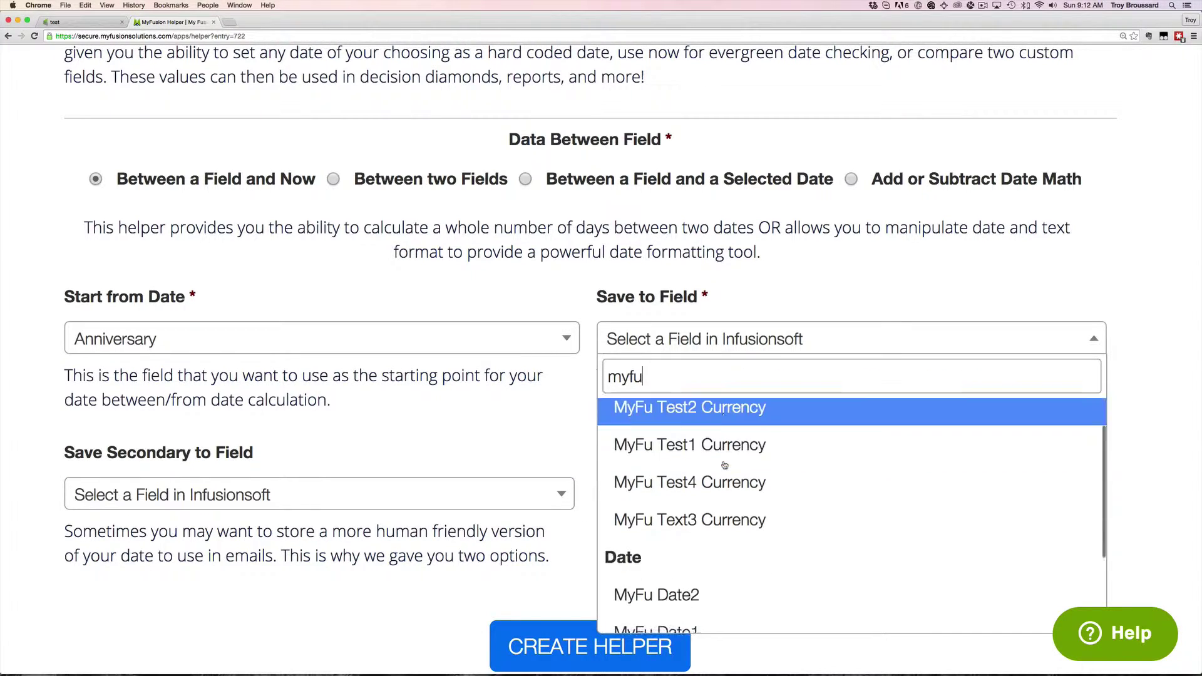
pyautogui.scroll(-2, 724, 464)
pyautogui.click(692, 520)
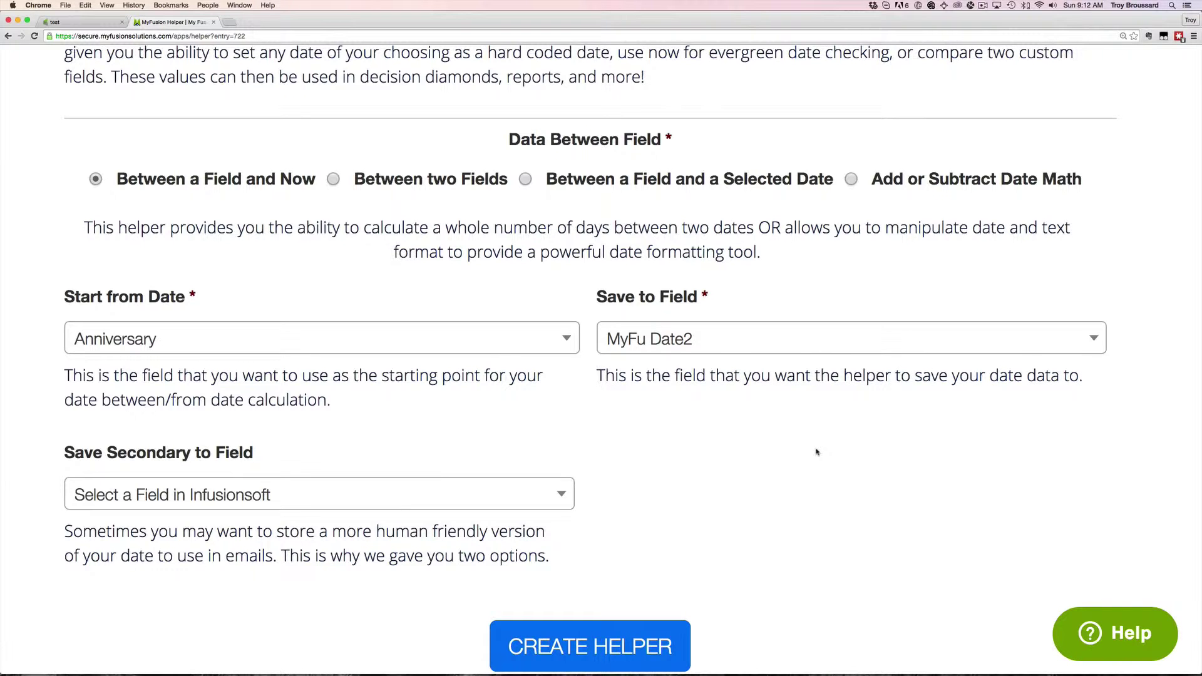
# Create the Date Calc Example helper and copy its Infusionsoft link
pyautogui.scroll(-3, 902, 415)
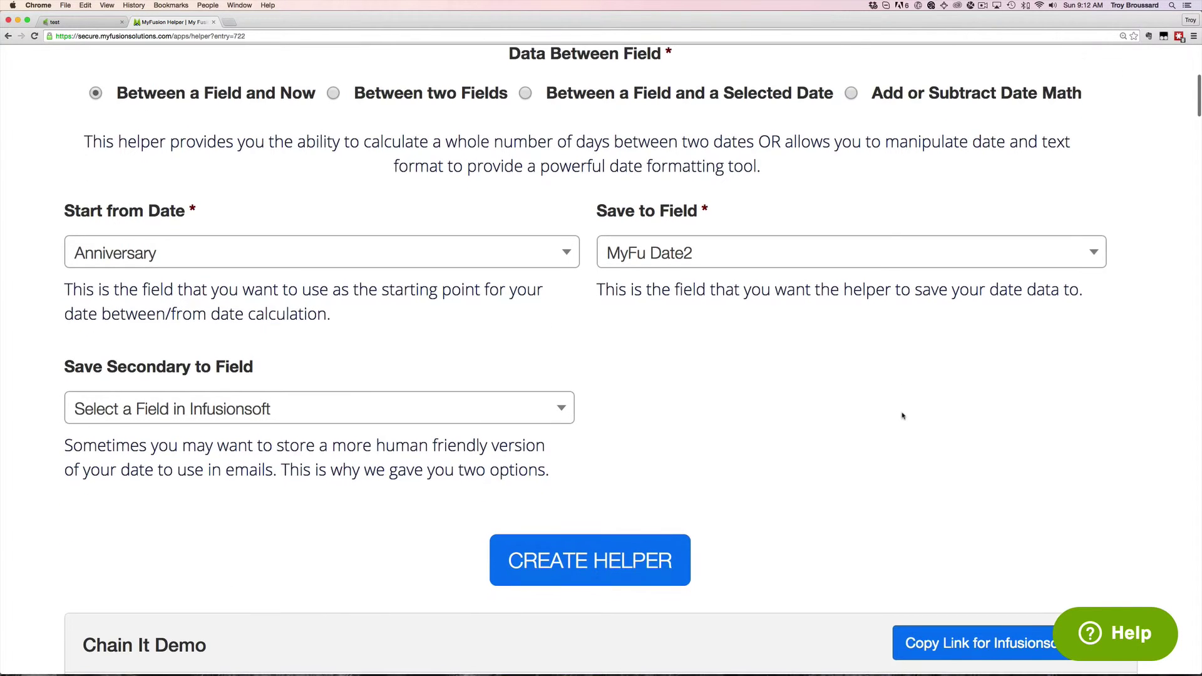
pyautogui.scroll(2, 842, 400)
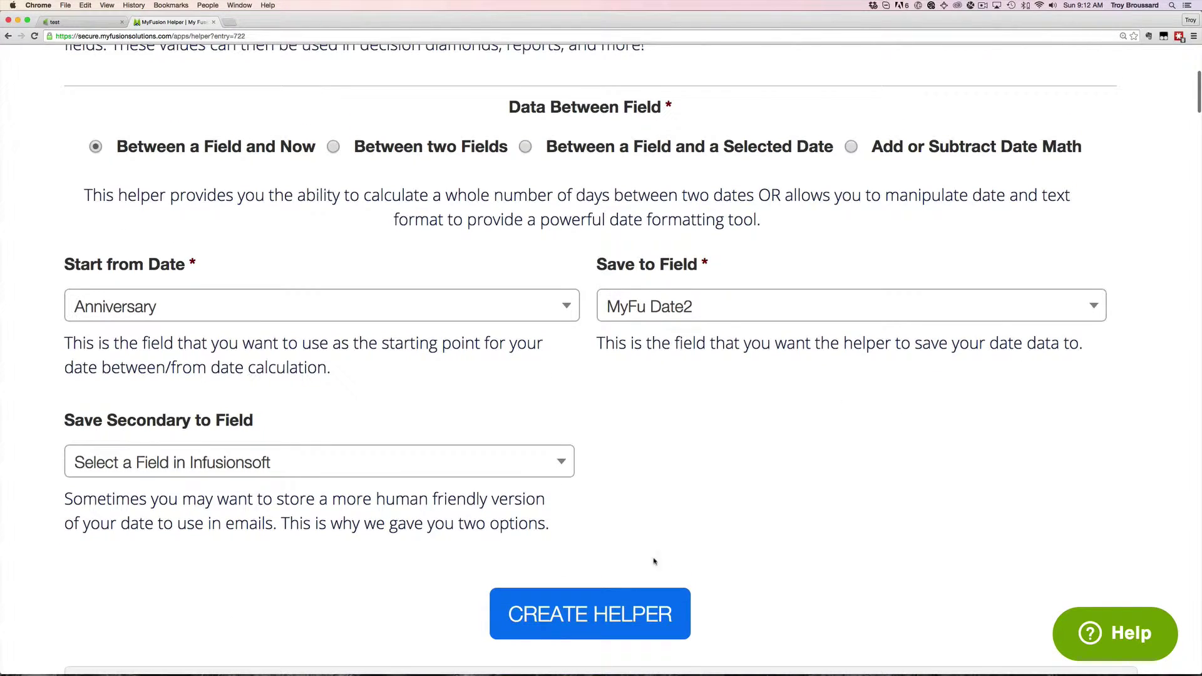
pyautogui.click(614, 611)
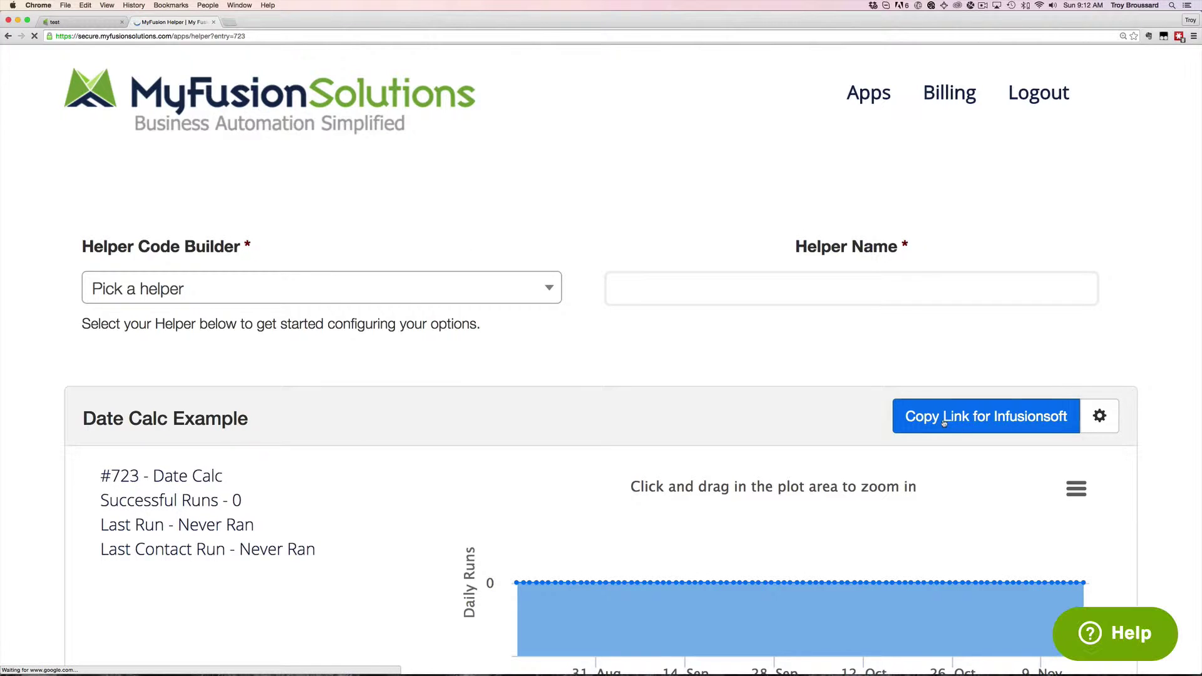
pyautogui.click(944, 423)
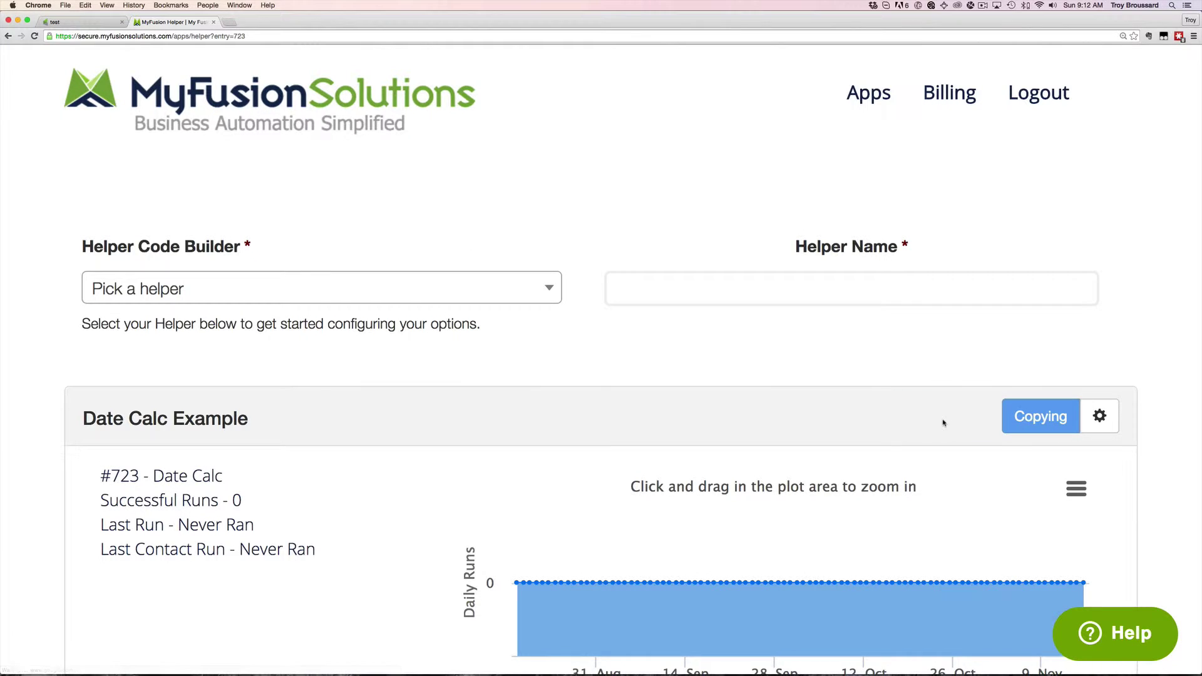
# Add a Send HTTP Post step after Start named 'MyFusion Helper -> Date Calc'
pyautogui.click(97, 23)
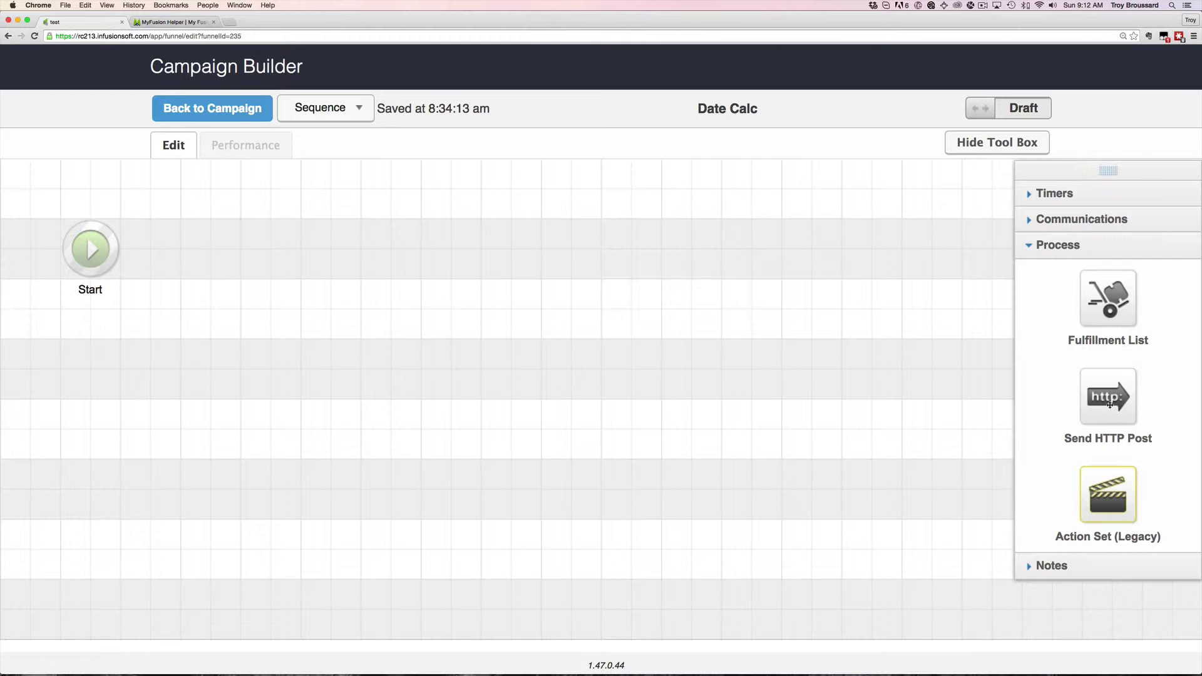
pyautogui.moveTo(1110, 400); pyautogui.dragTo(190, 238)
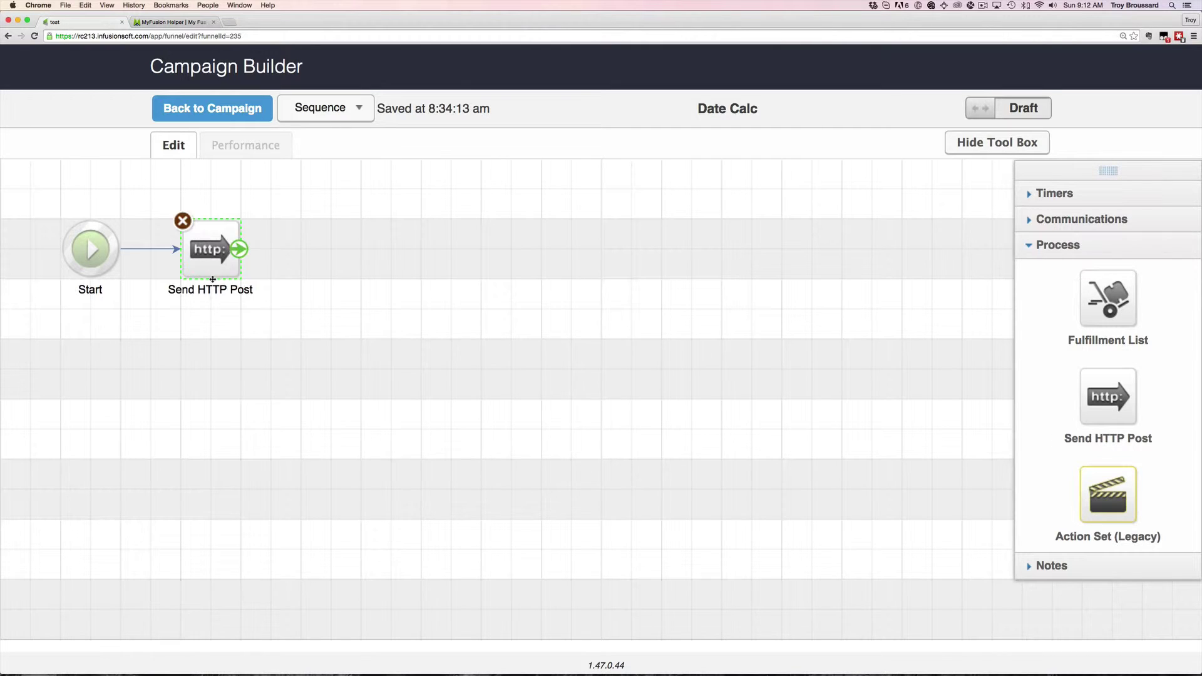
pyautogui.click(215, 289)
pyautogui.write('My')
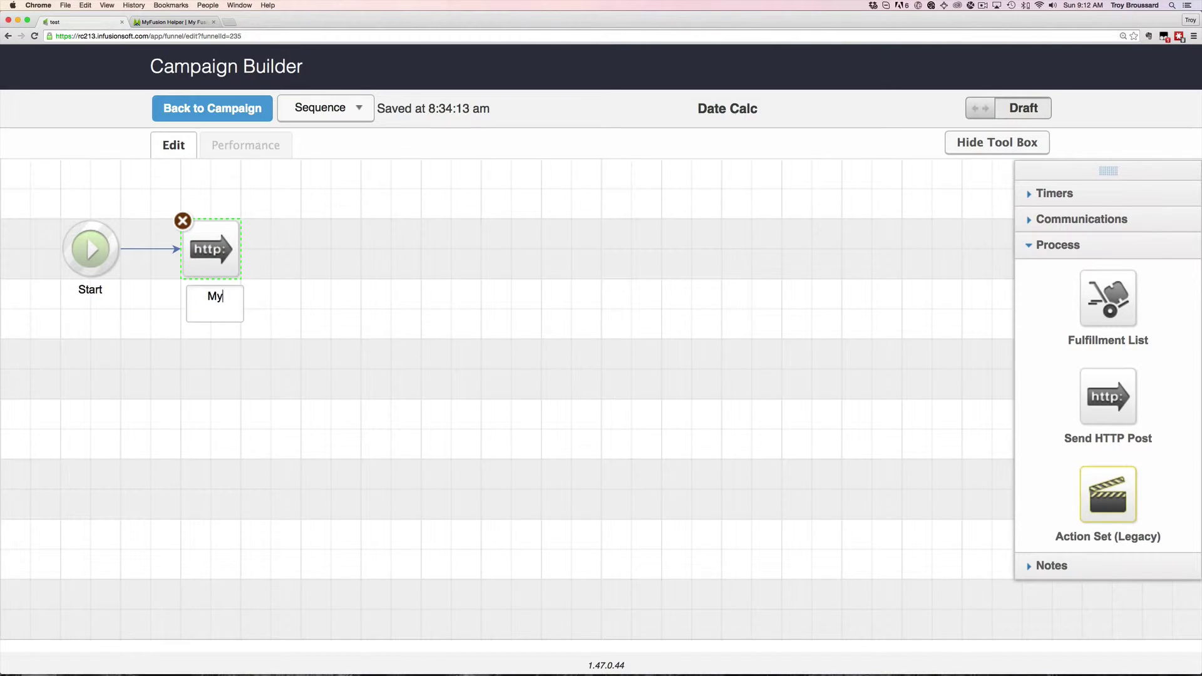
pyautogui.write('Fusion Helper -> Date')
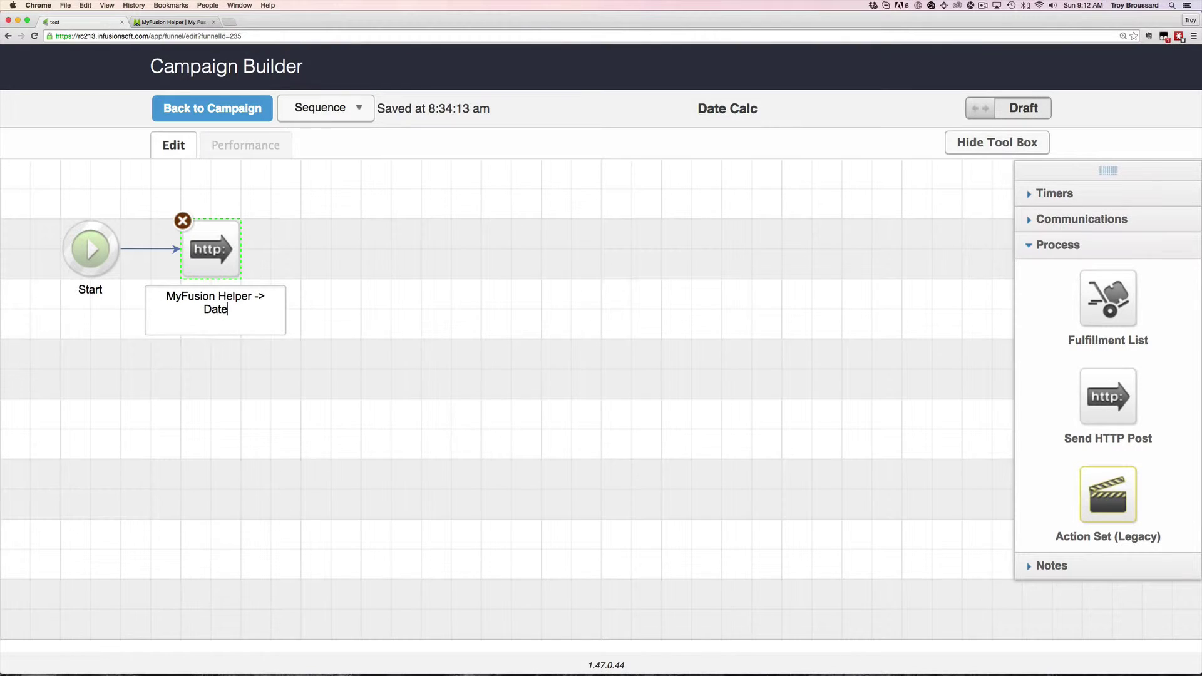
pyautogui.write(' Calc')
pyautogui.press('Return')
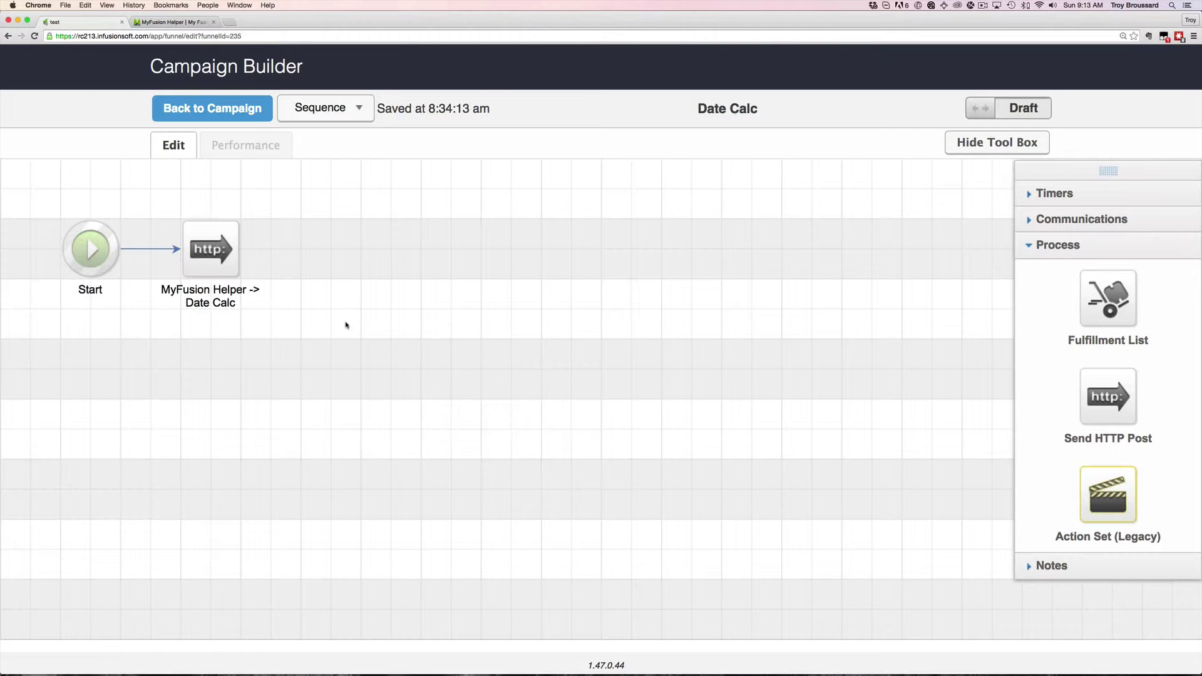
# Paste the helper link as the post URL and mark the step ready
pyautogui.doubleClick(228, 251)
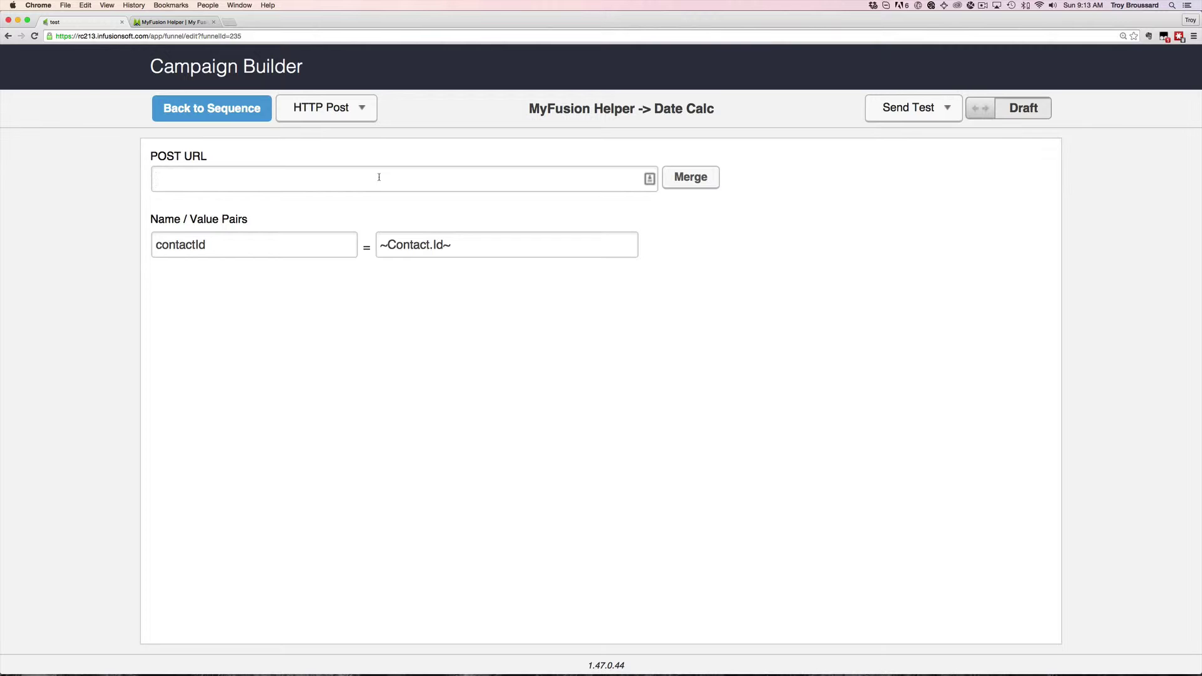
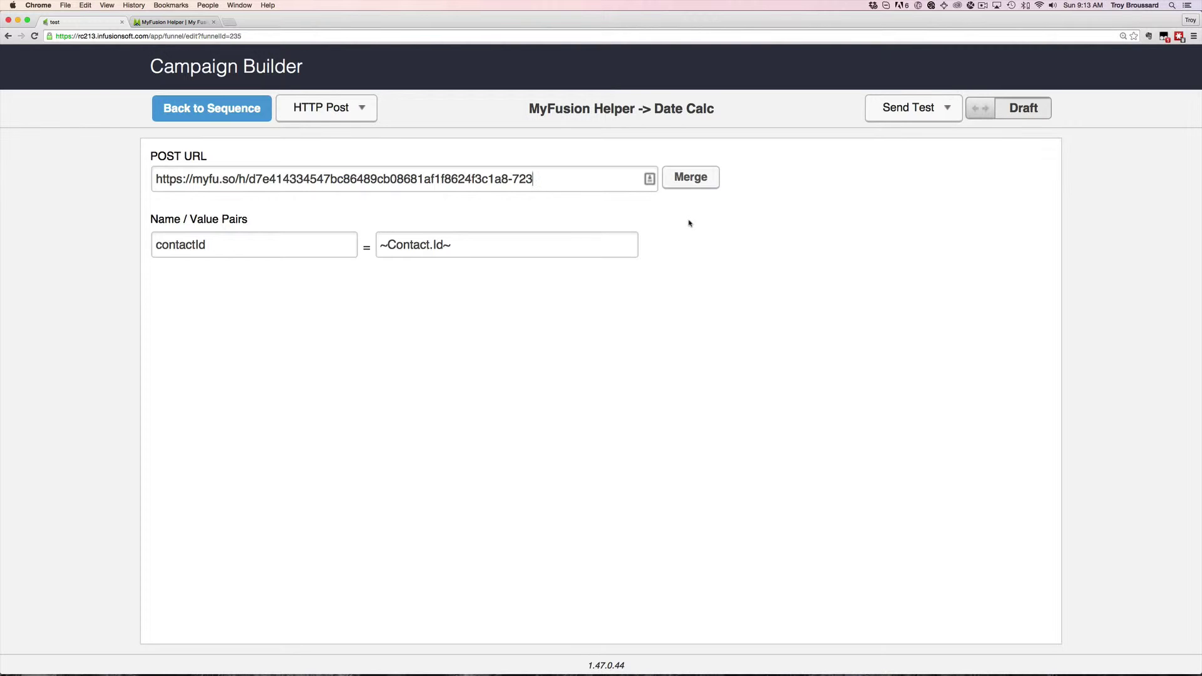
pyautogui.click(981, 111)
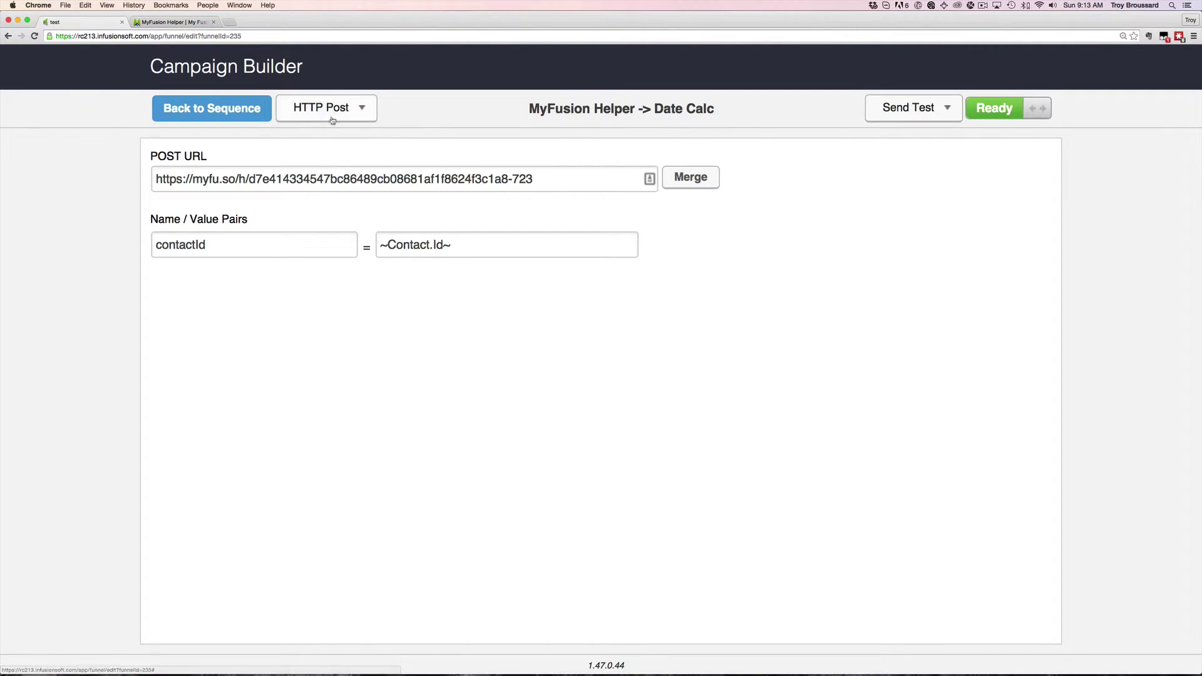
pyautogui.click(207, 111)
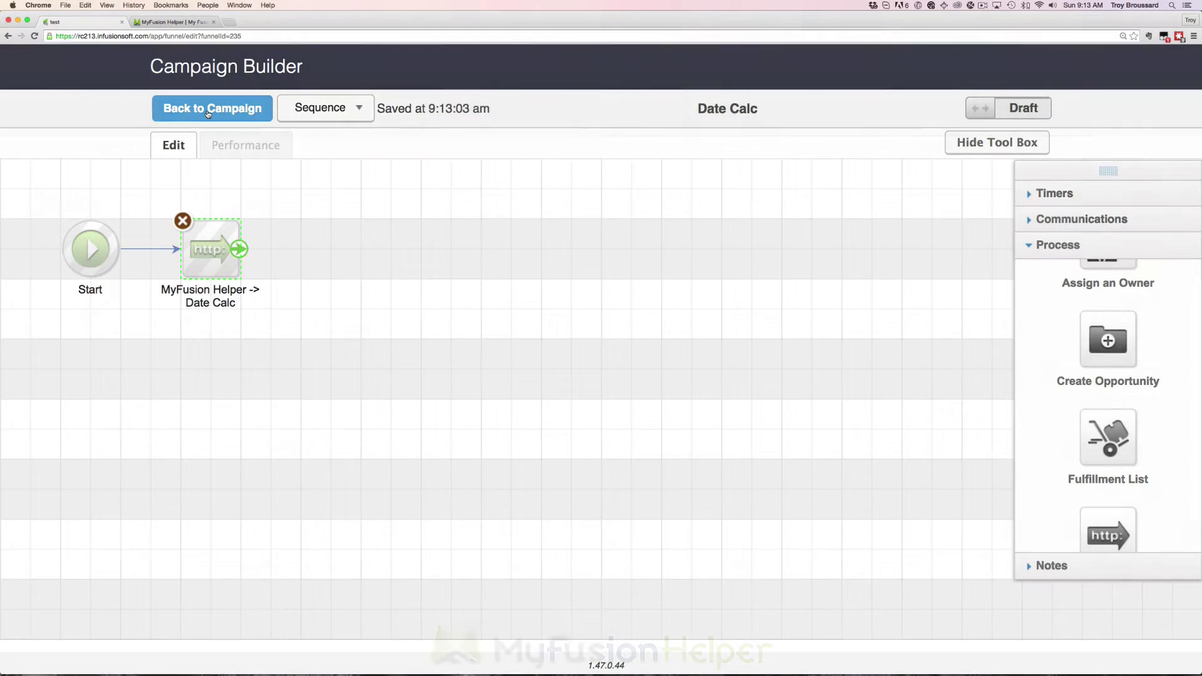